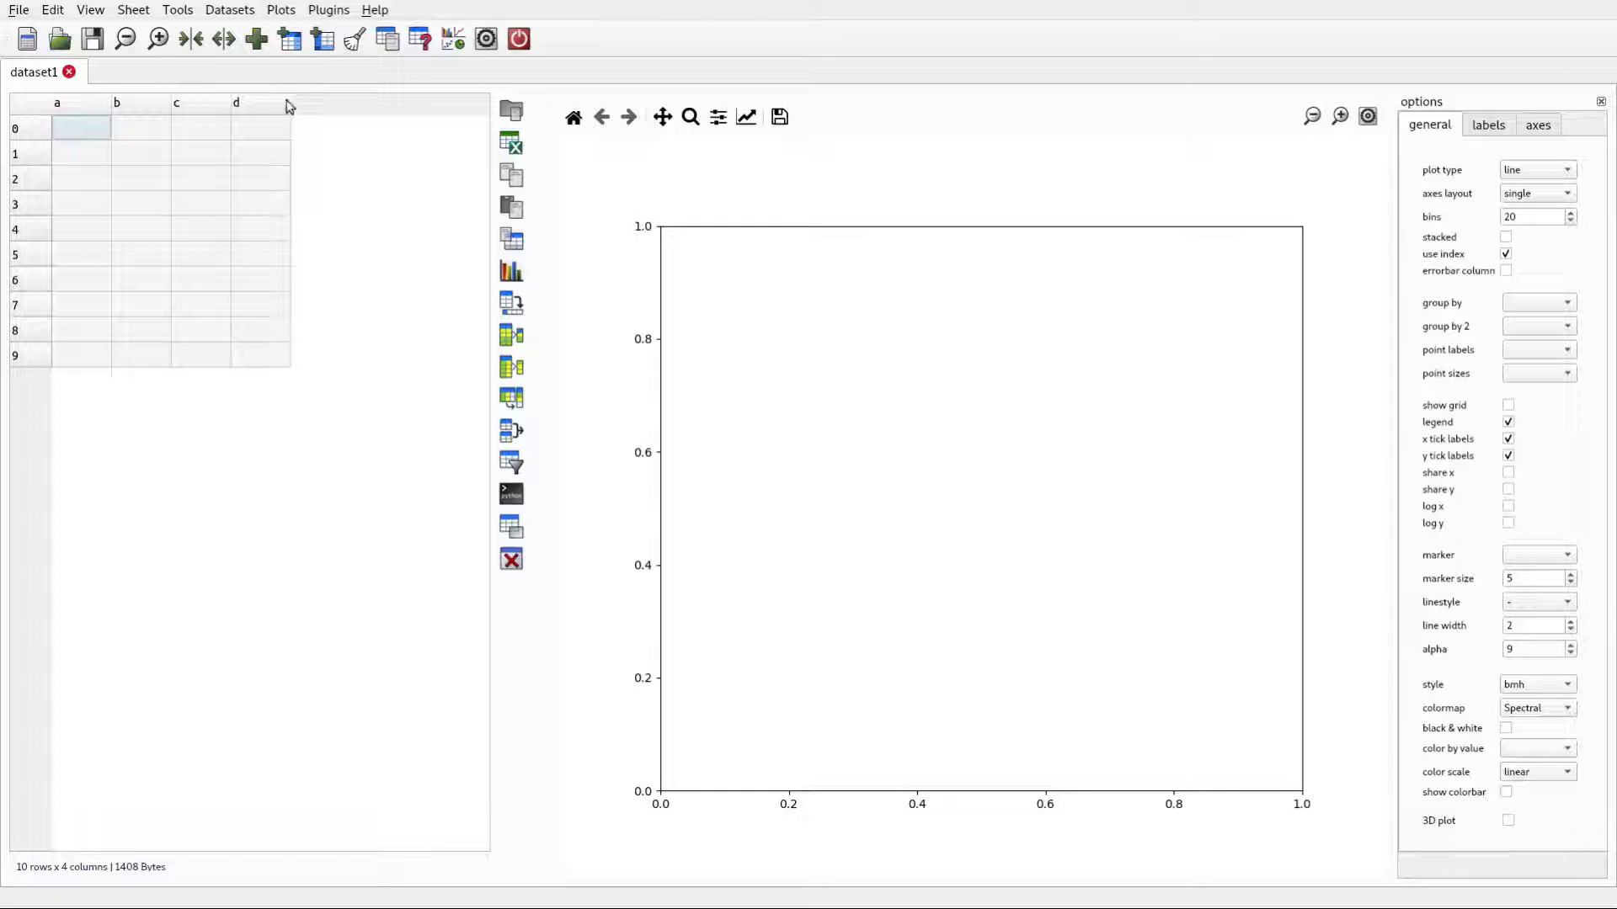
left_click(133, 10)
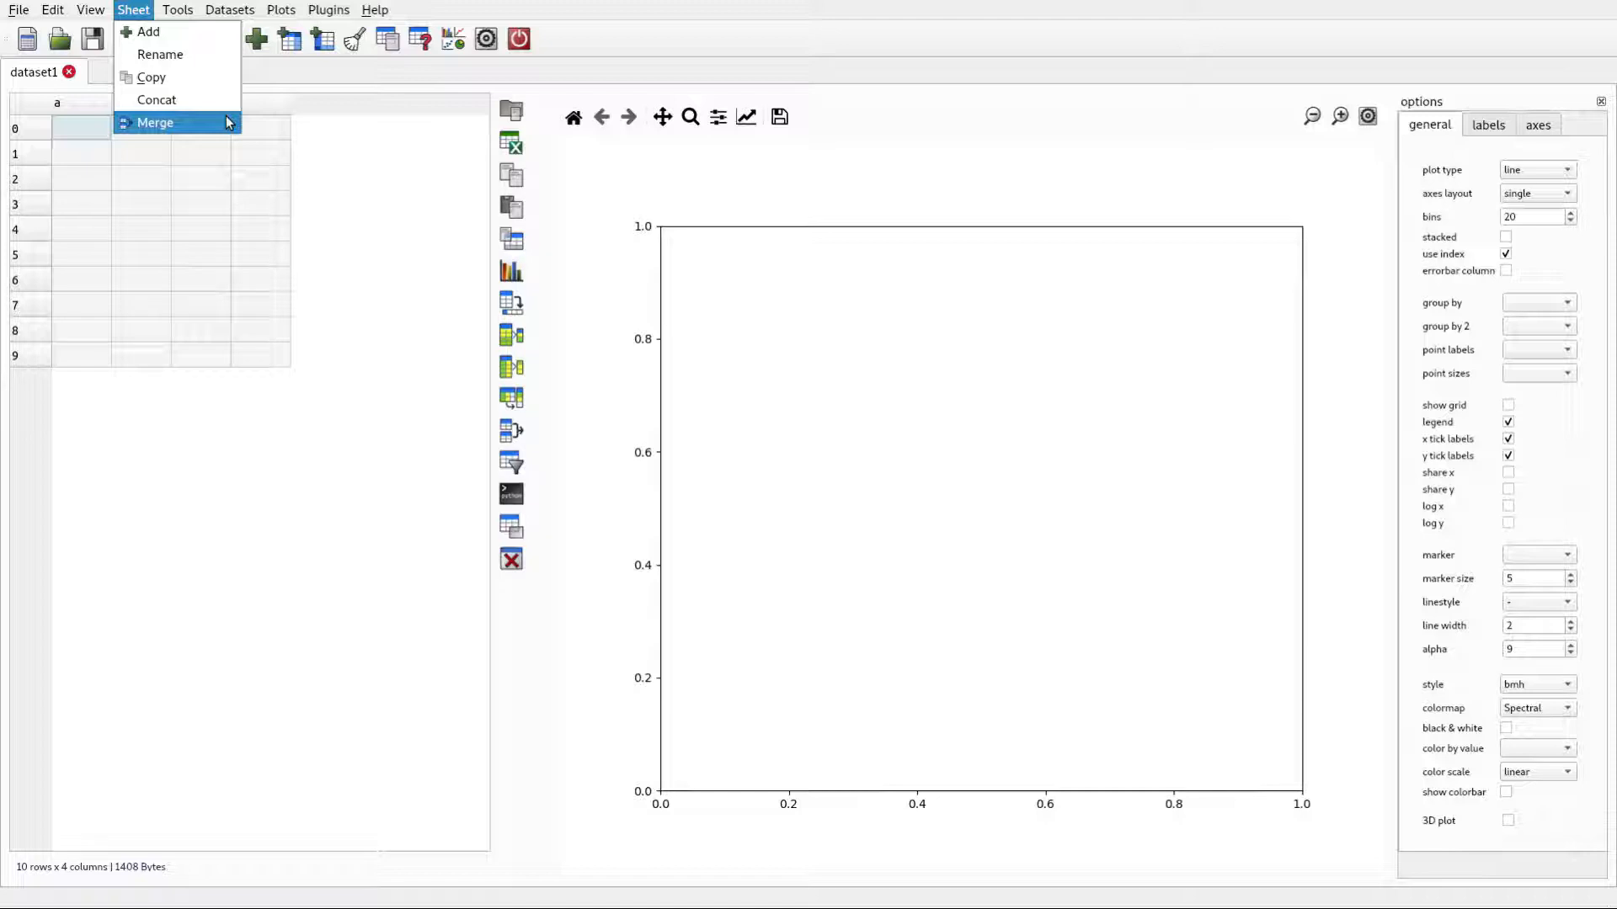
left_click(310, 172)
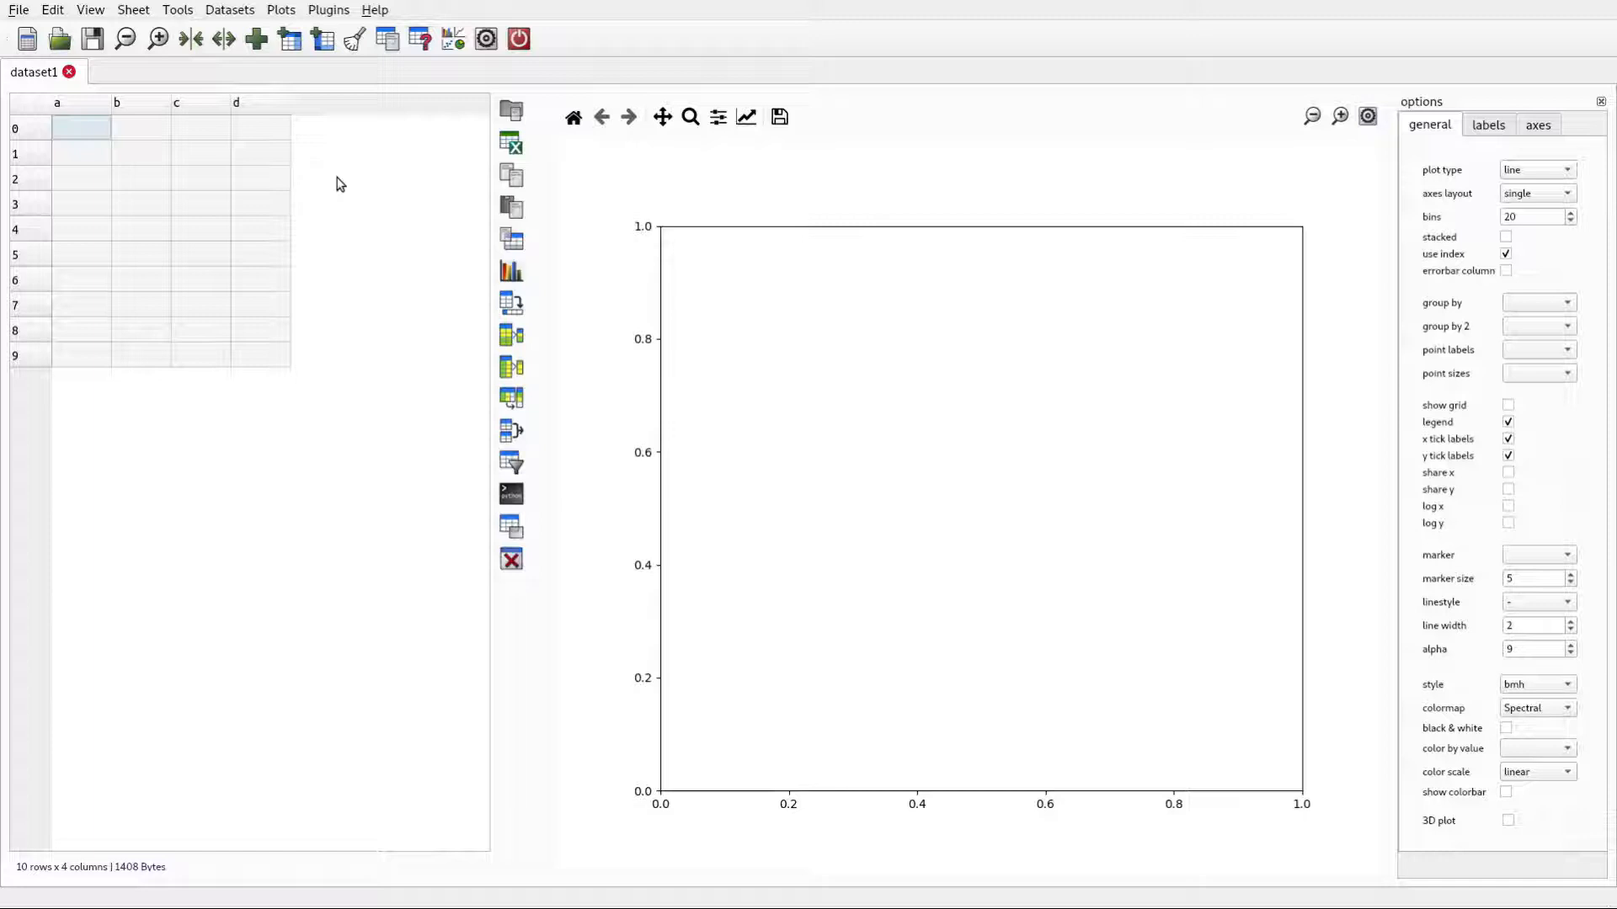
Generate two 10-row sample datasets, each in its own new sheet
left_click(243, 13)
left_click(246, 32)
key("Escape")
left_click(232, 11)
left_click(234, 29)
left_click(889, 476)
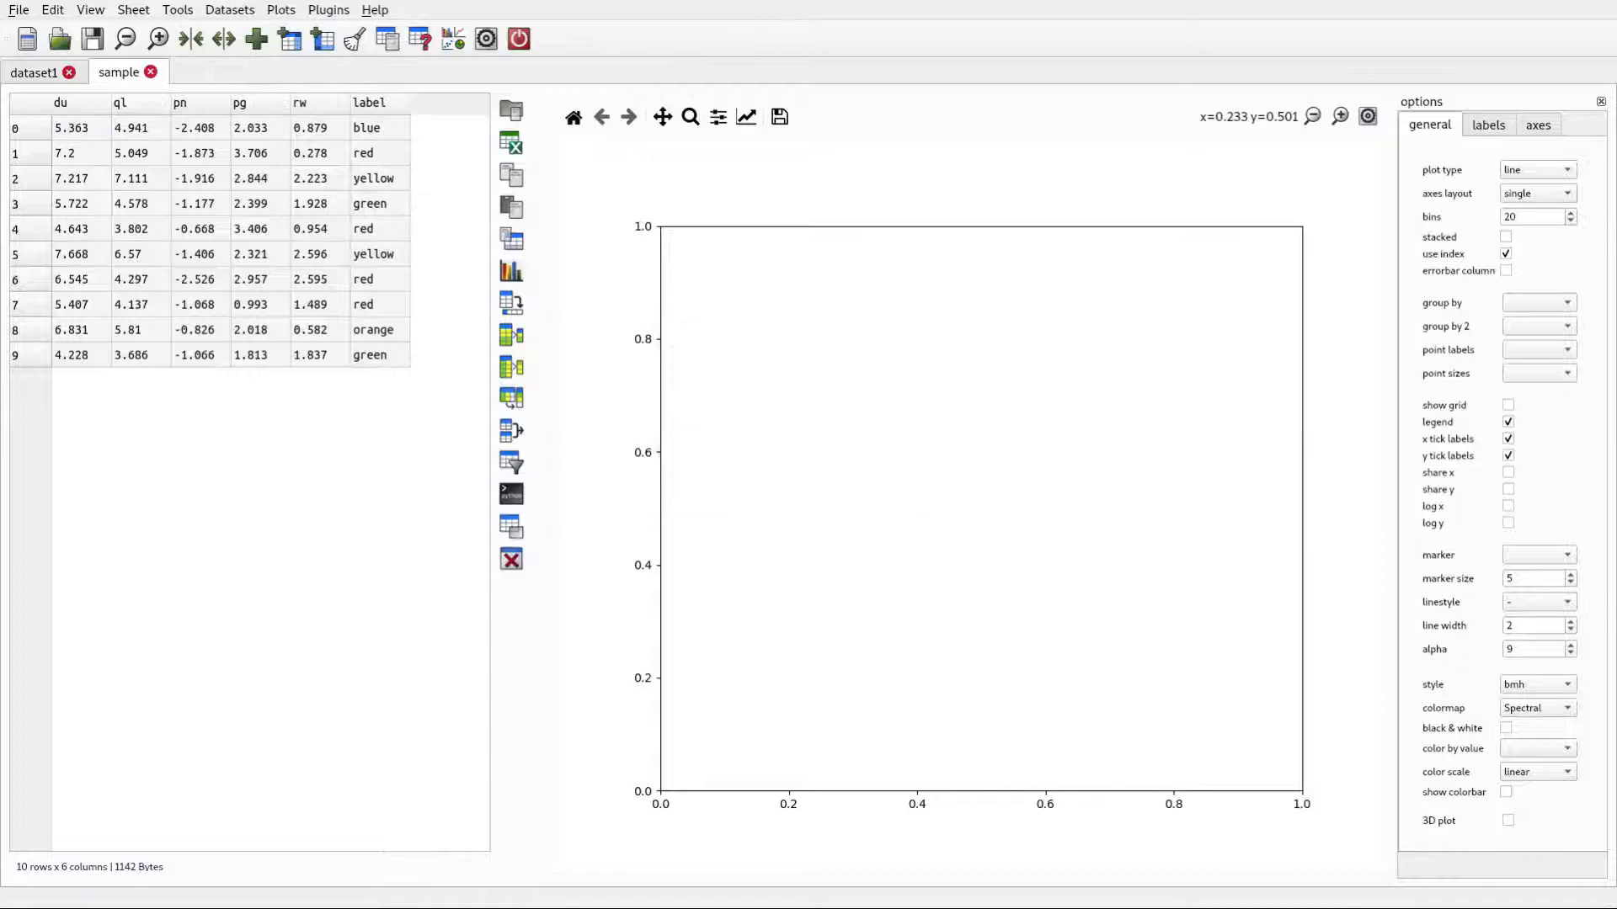
Review both sample sheets and concatenate sample and sample-2 into a new sheet named combined, without a label column
left_click(120, 73)
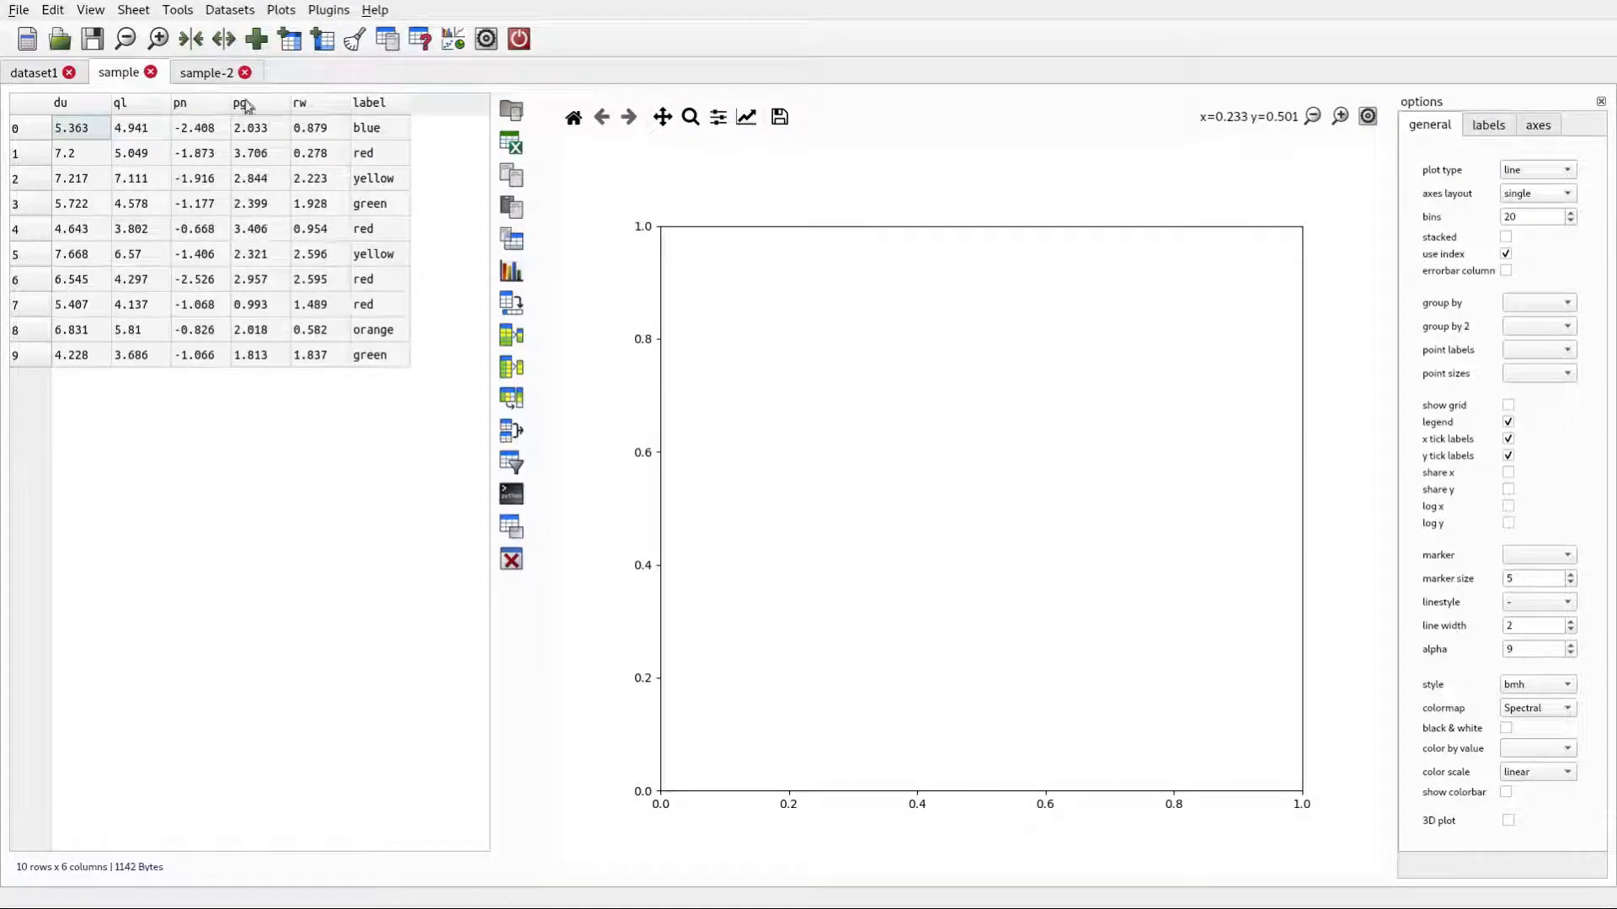
left_click(212, 73)
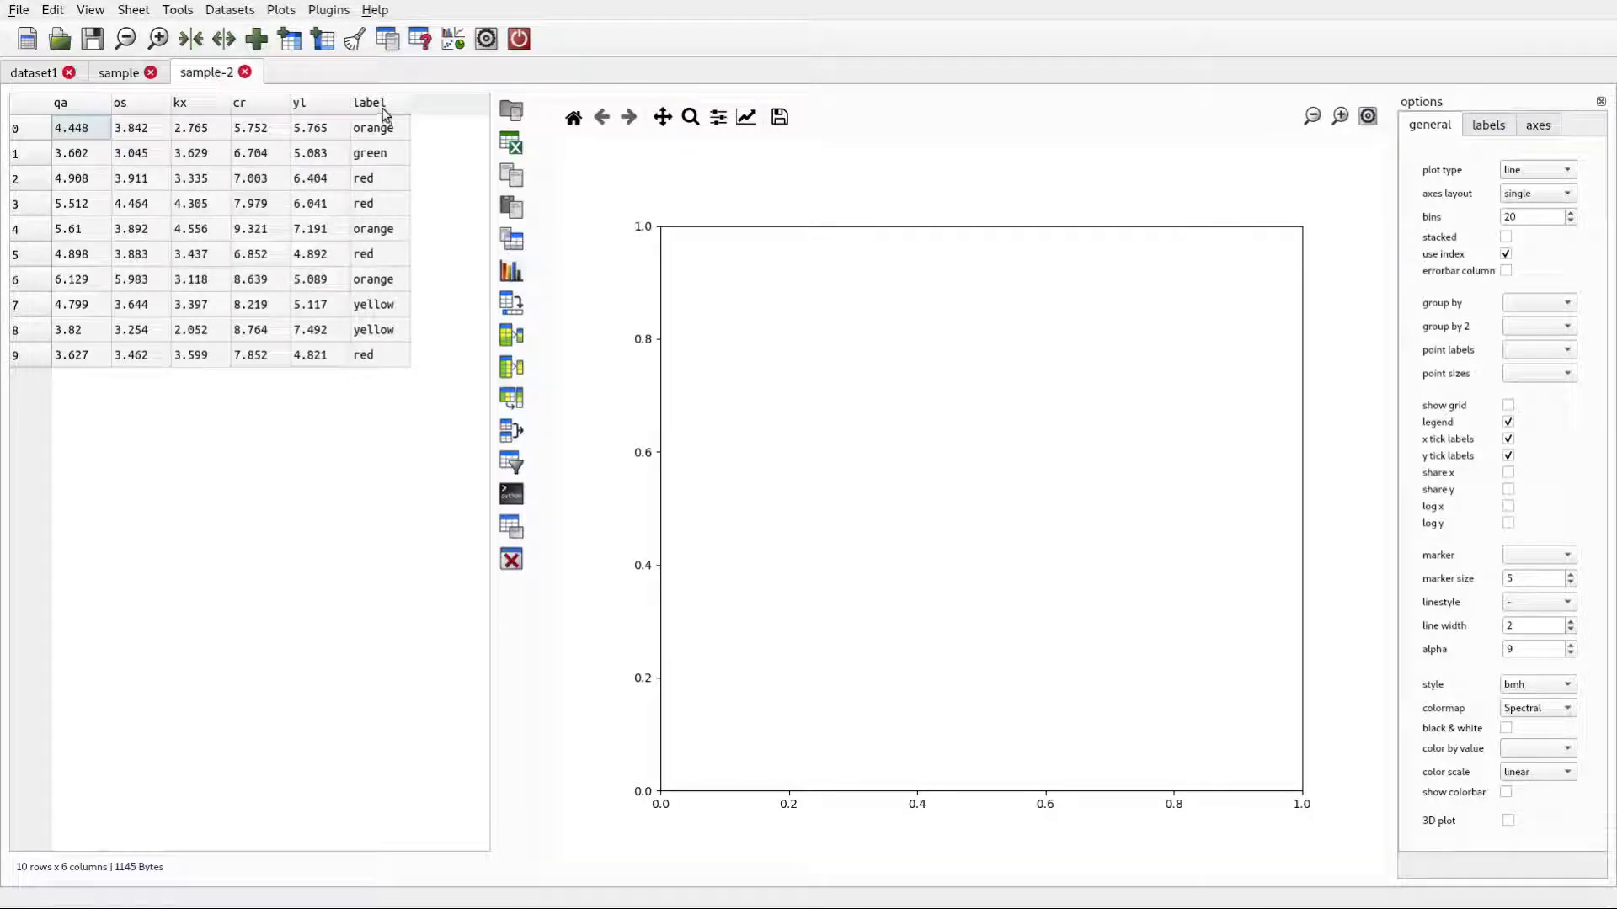
left_click(124, 12)
left_click(185, 98)
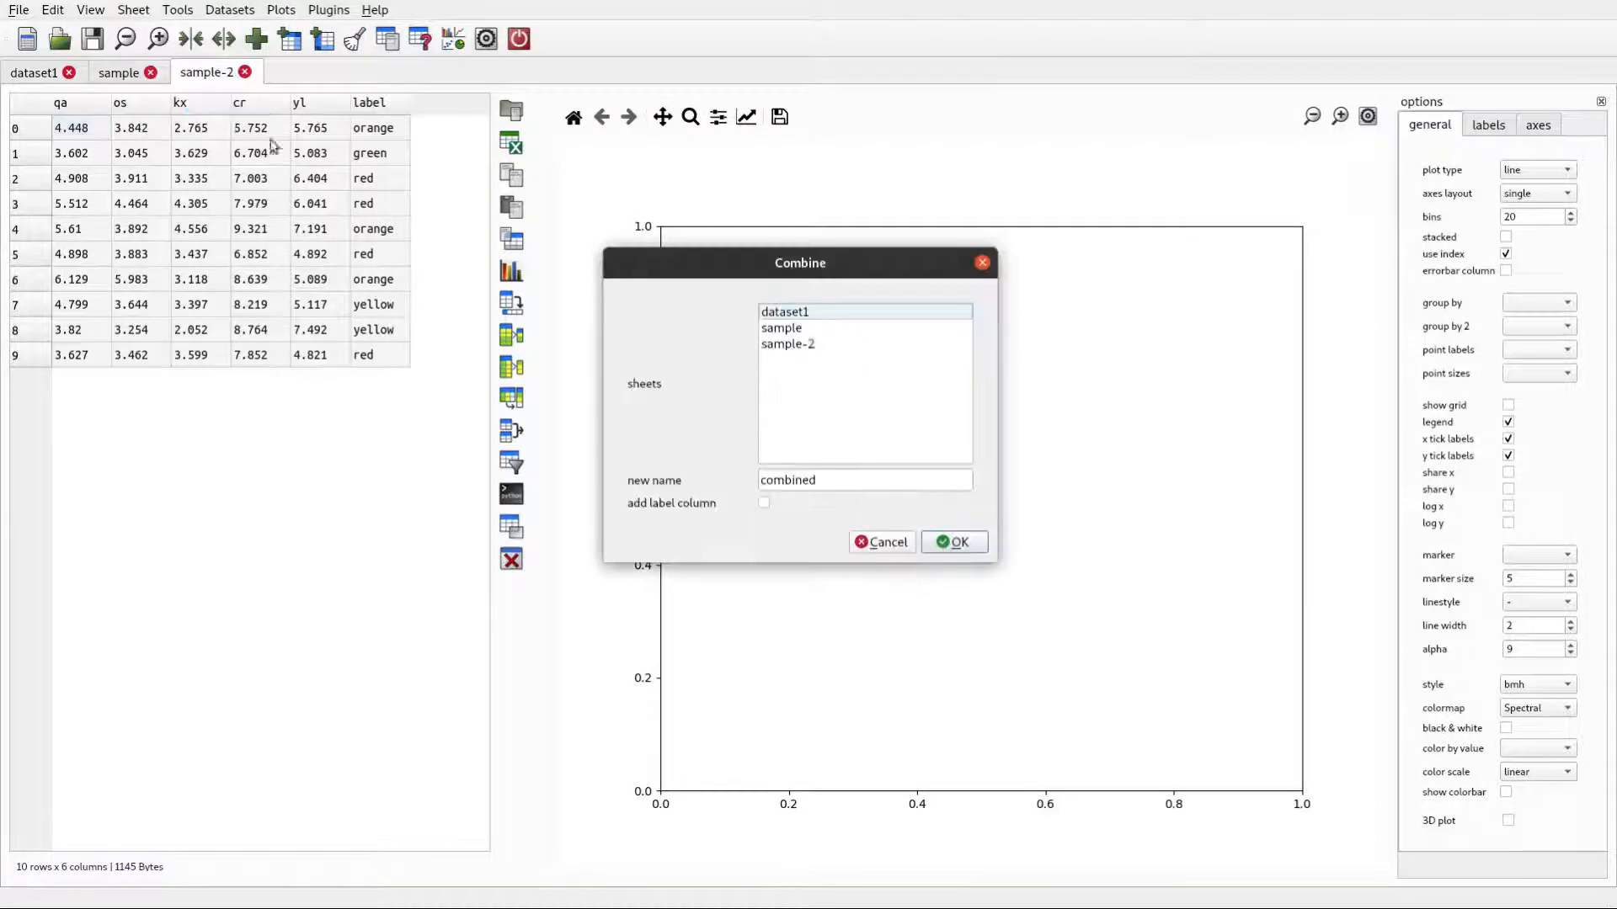
left_click(869, 329)
left_click(839, 345, "shift")
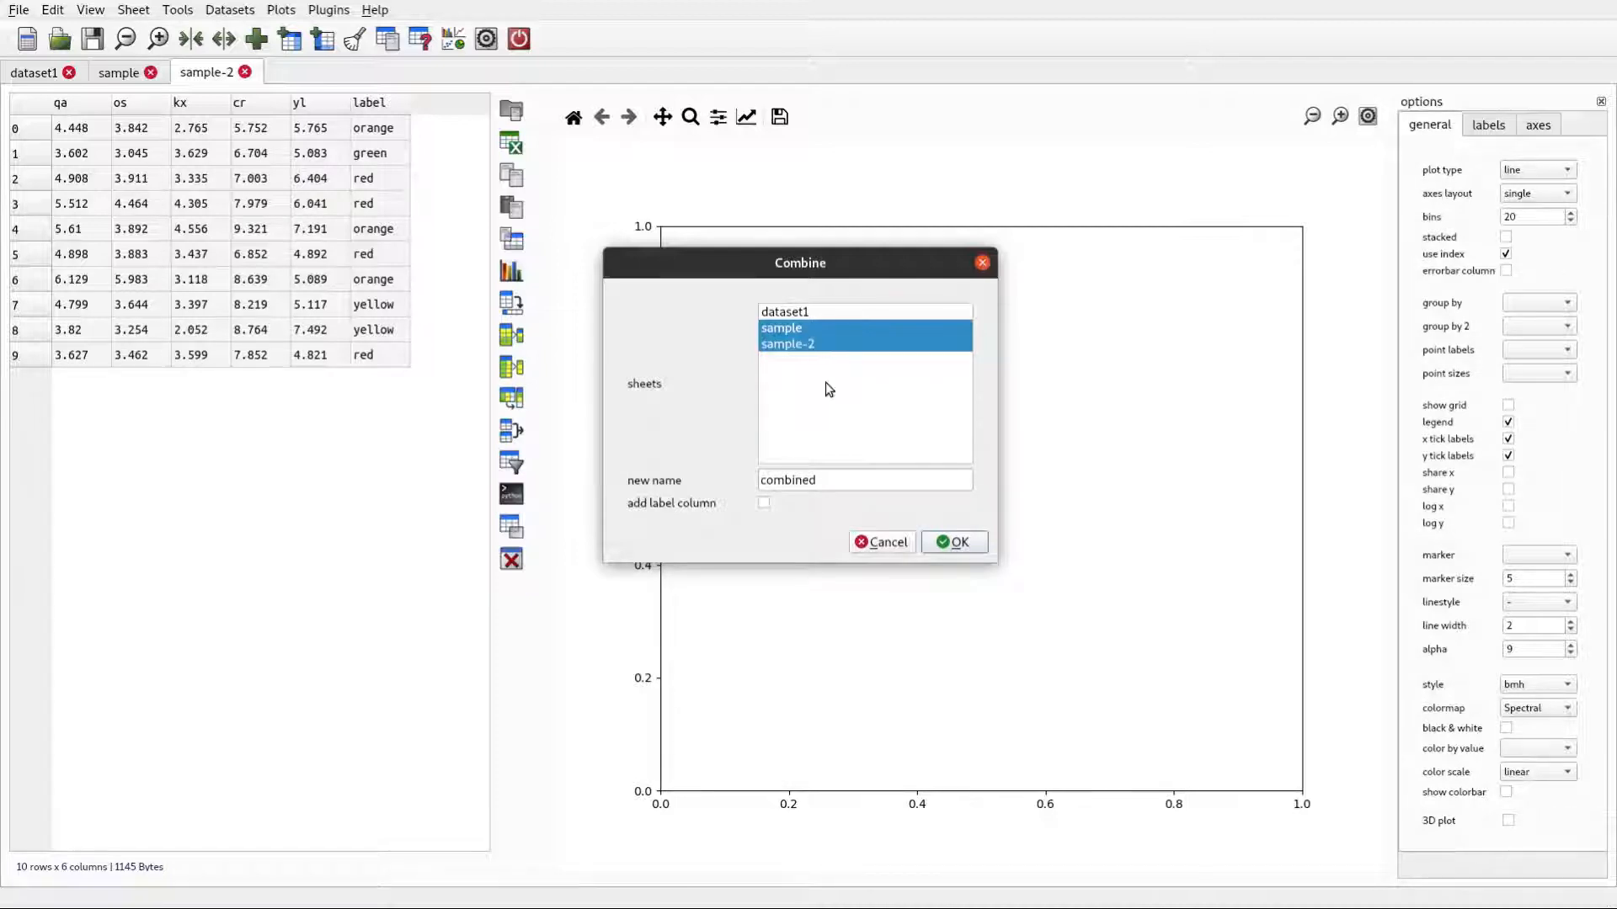
left_click(821, 478)
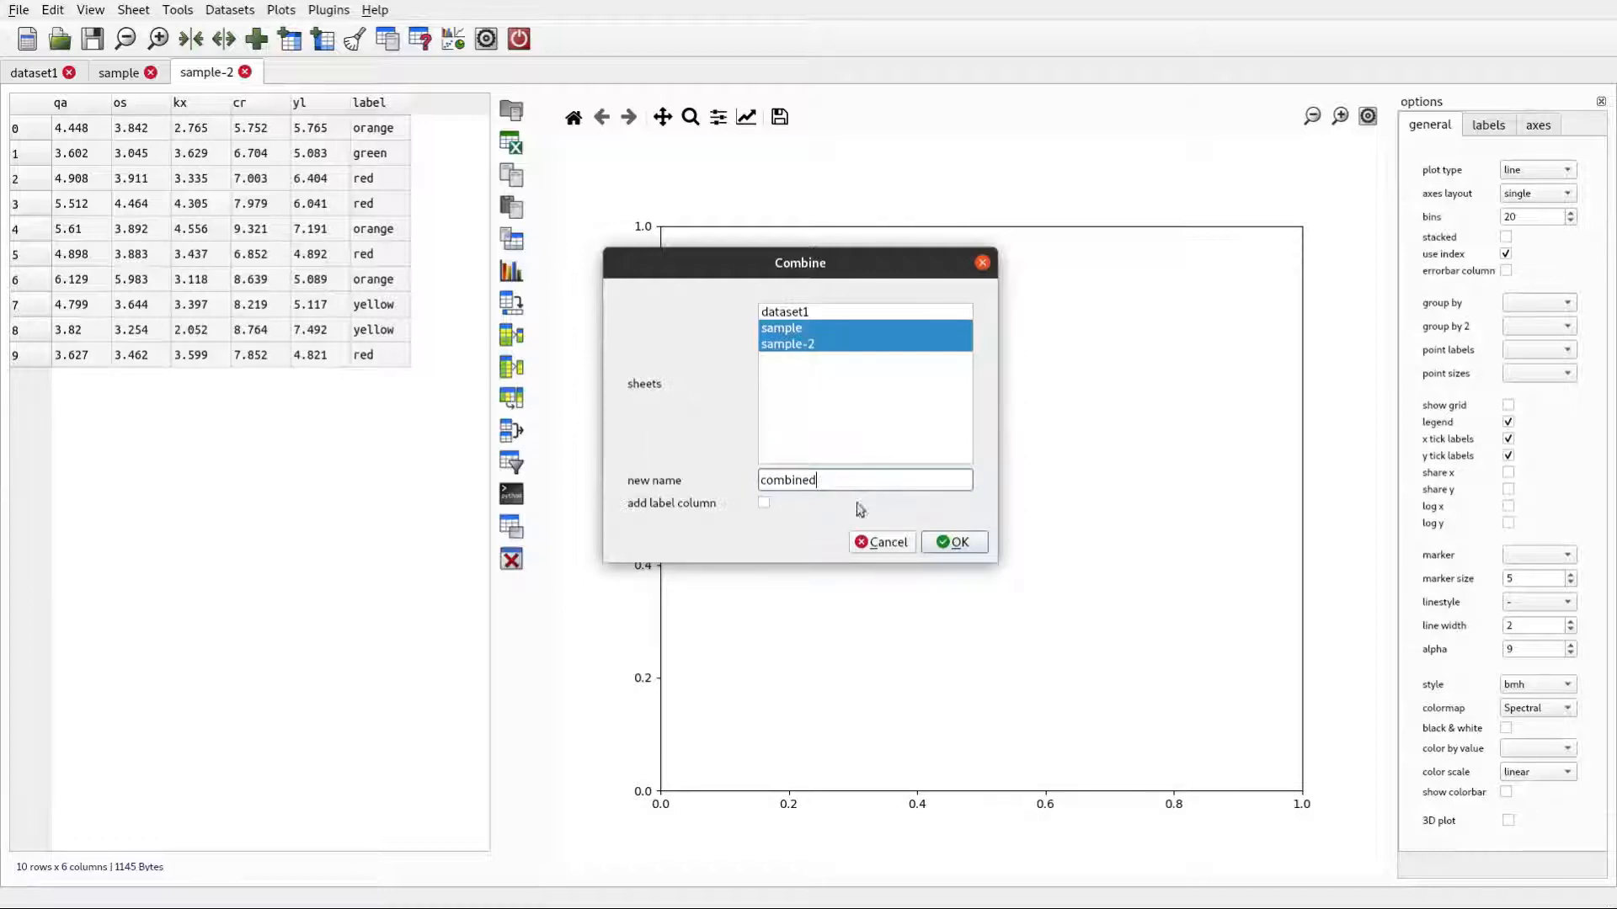
left_click(950, 541)
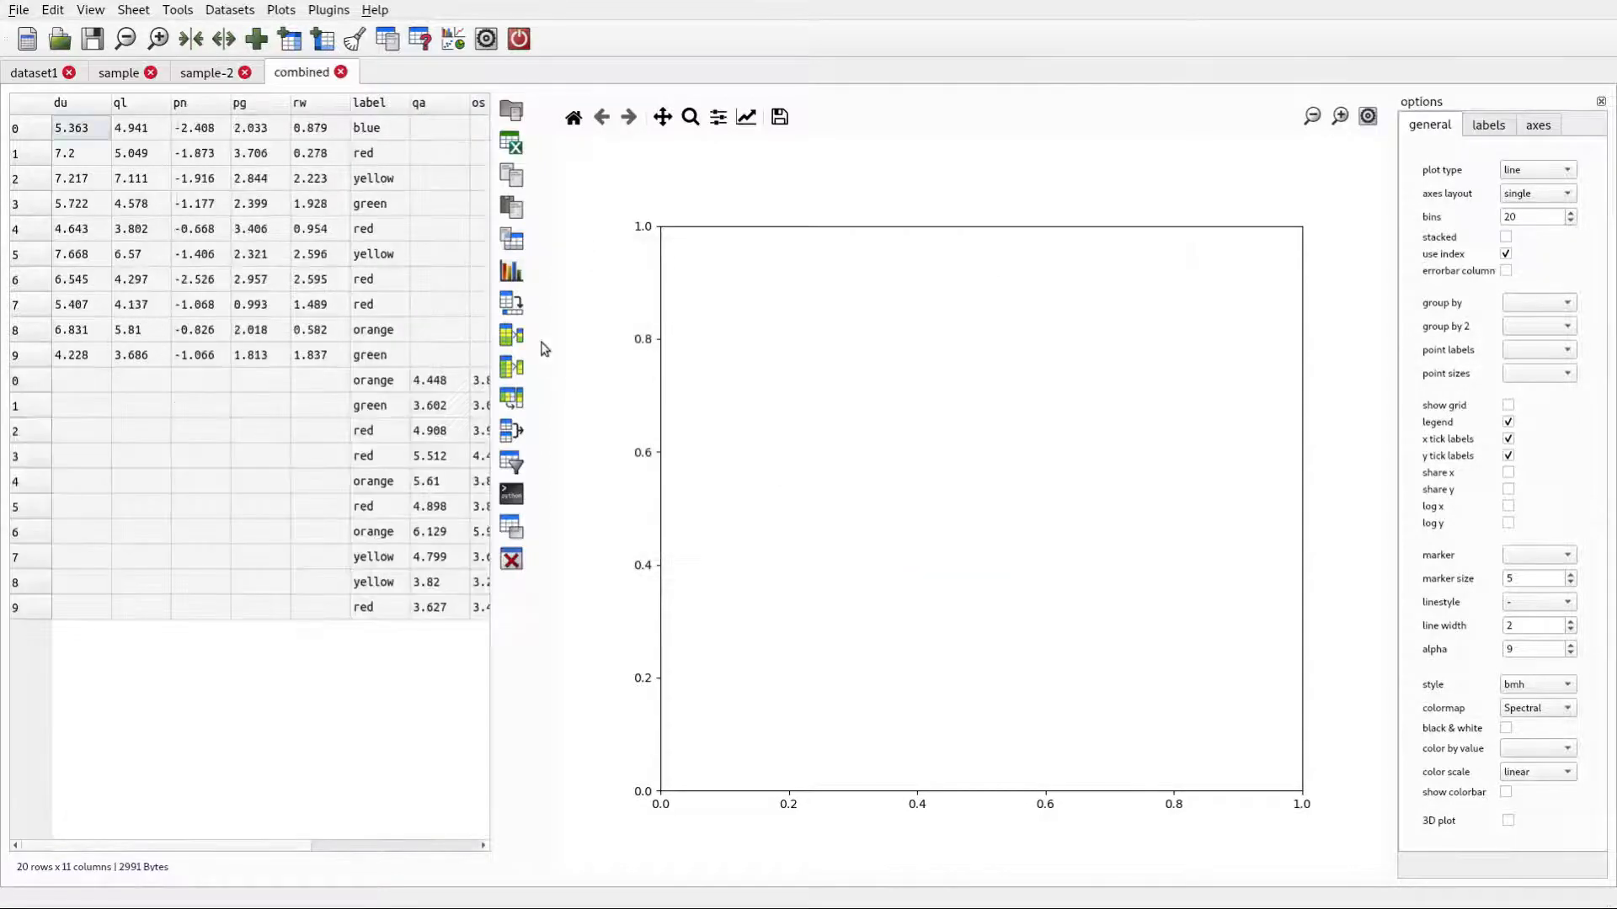
Widen the table area and examine which rows and columns of the combined sheet come from each source sheet
left_click_drag(541, 343, 1126, 385)
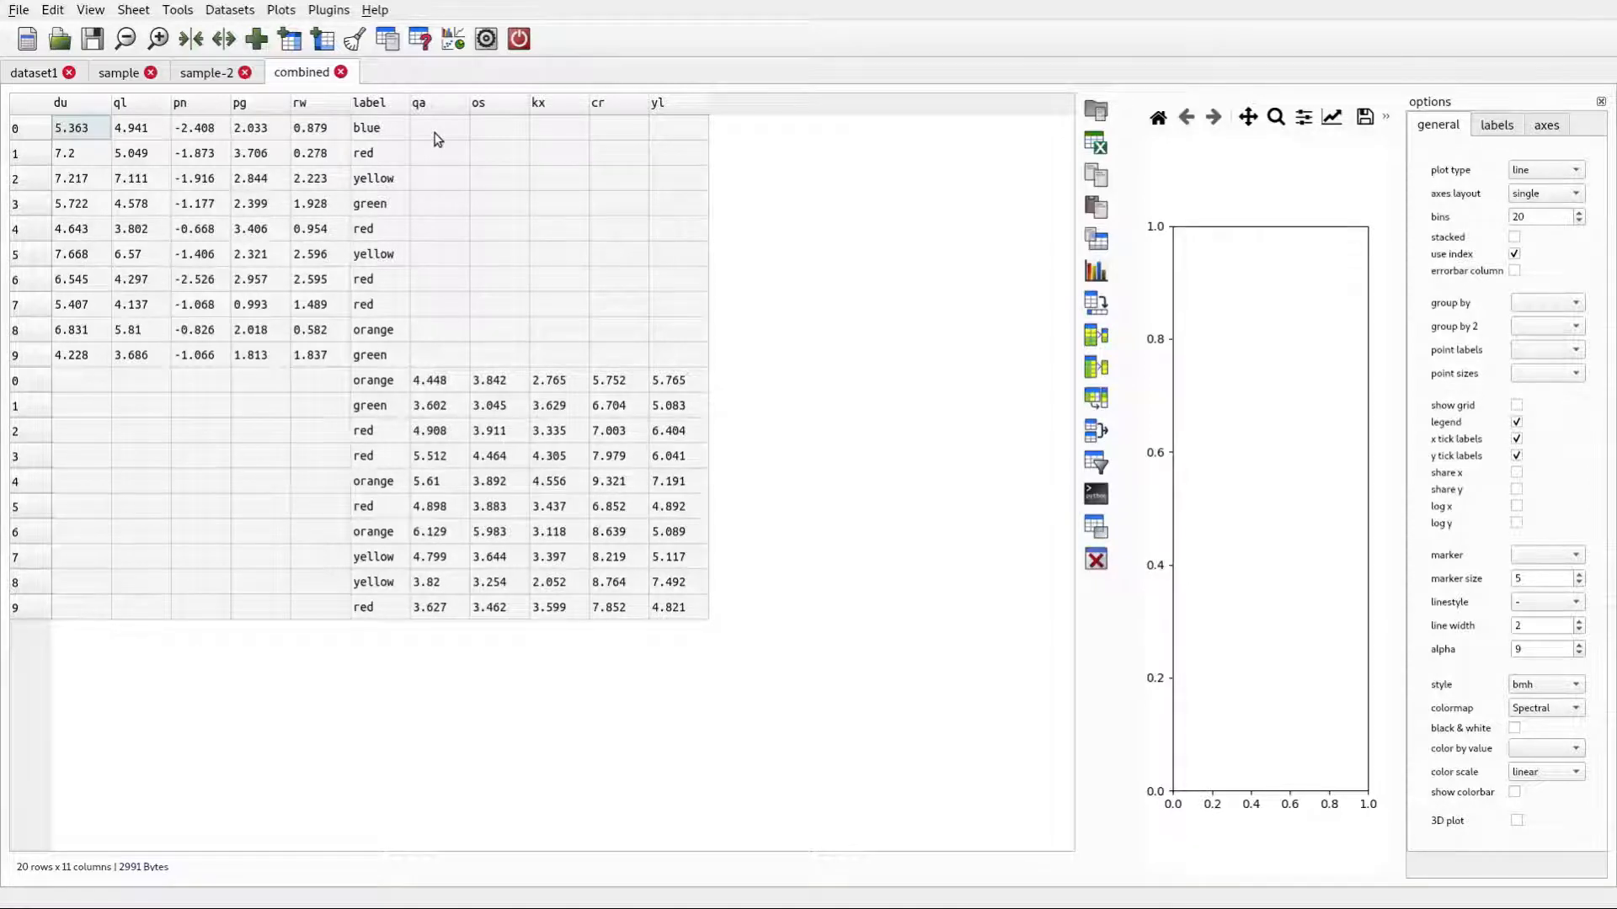
left_click(93, 137)
left_click_drag(93, 138, 684, 362)
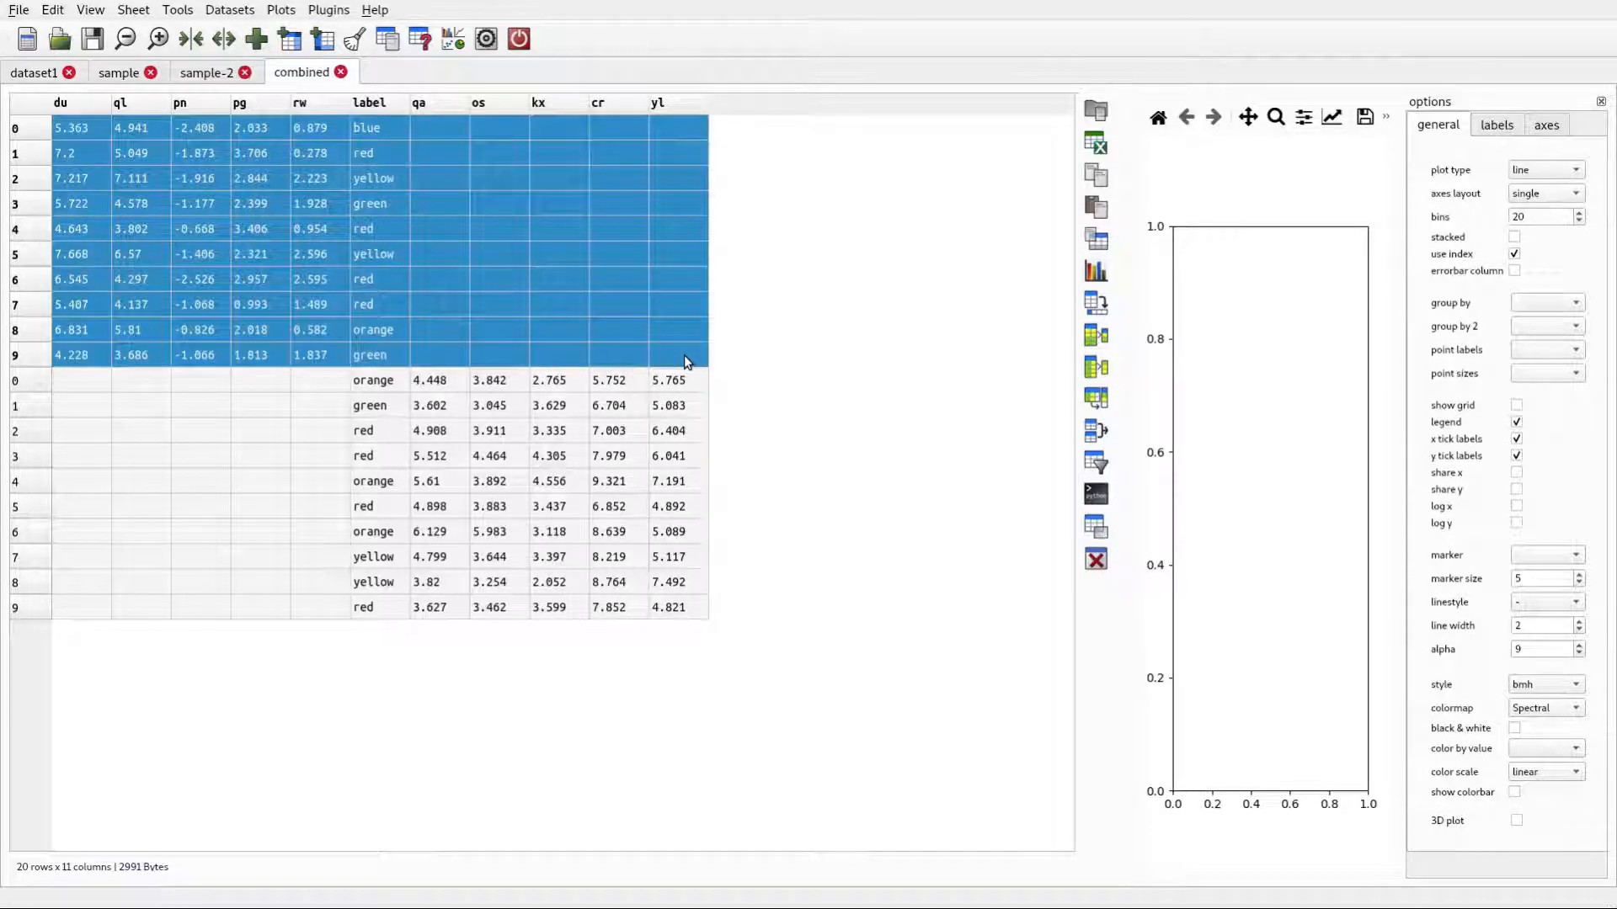
left_click_drag(98, 386, 685, 610)
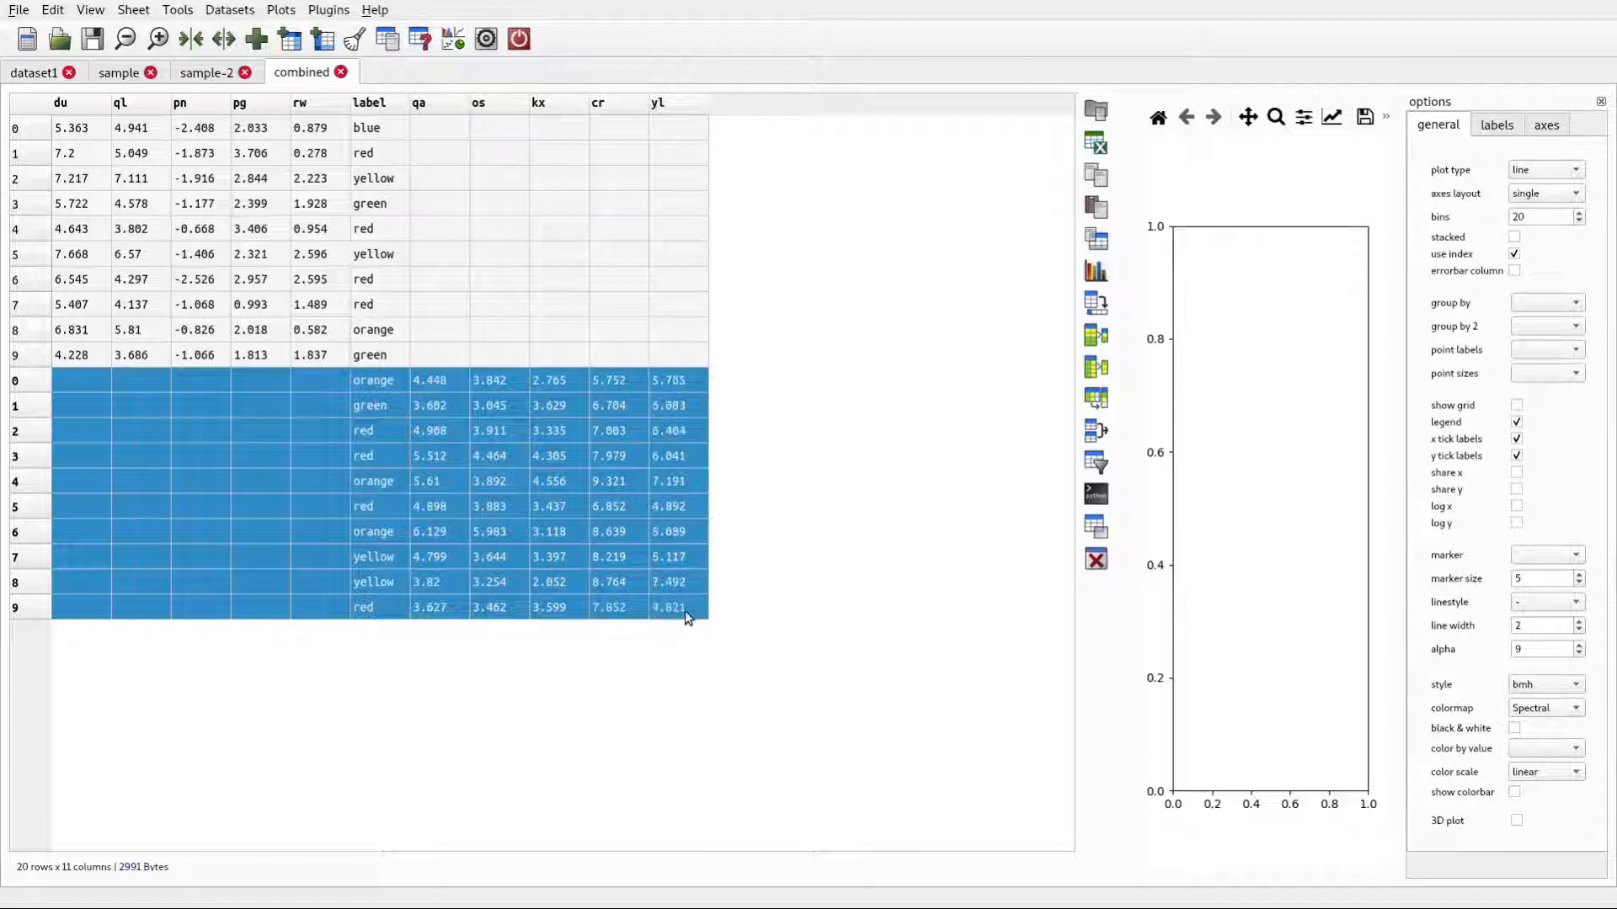
left_click(477, 386)
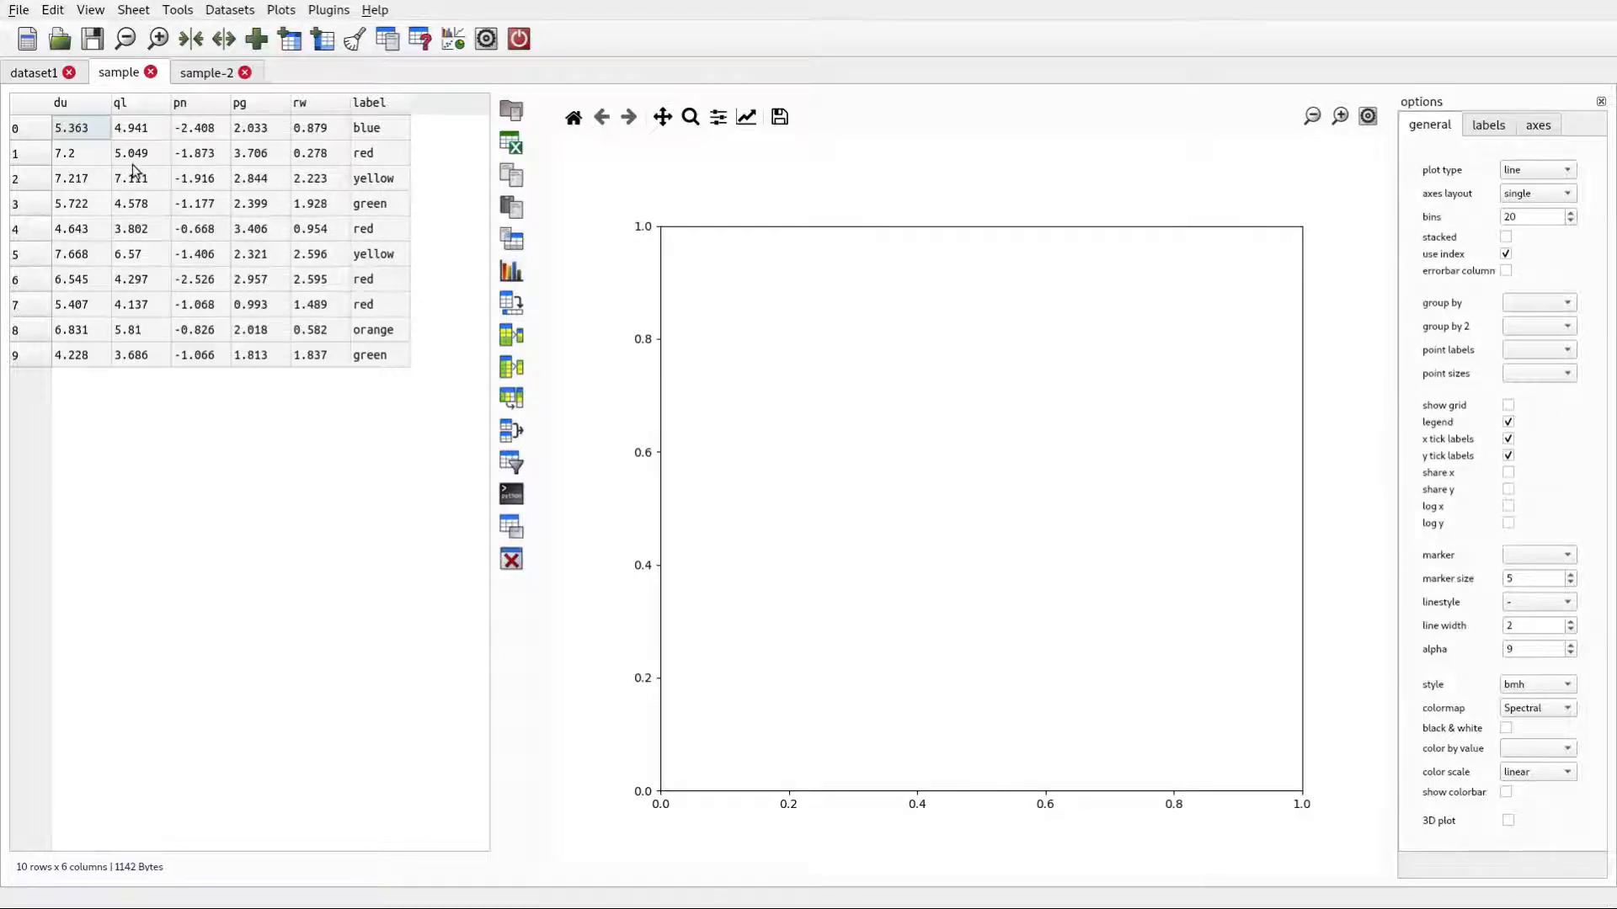
Reset the index of the sample sheet to turn it into an index column
right_click(29, 155)
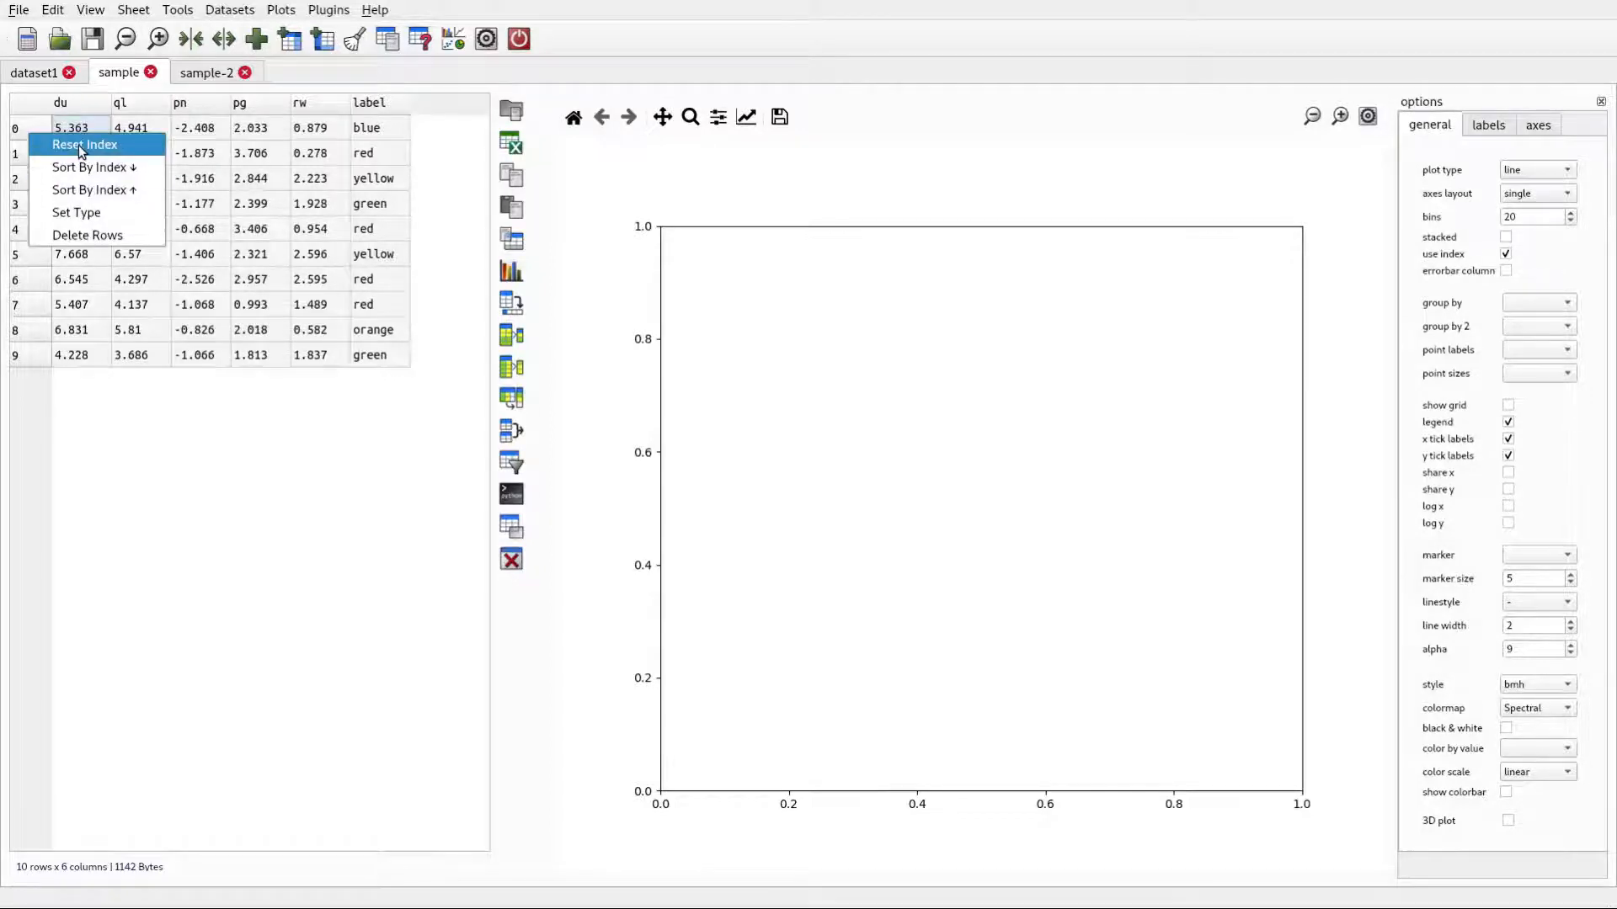
left_click(80, 144)
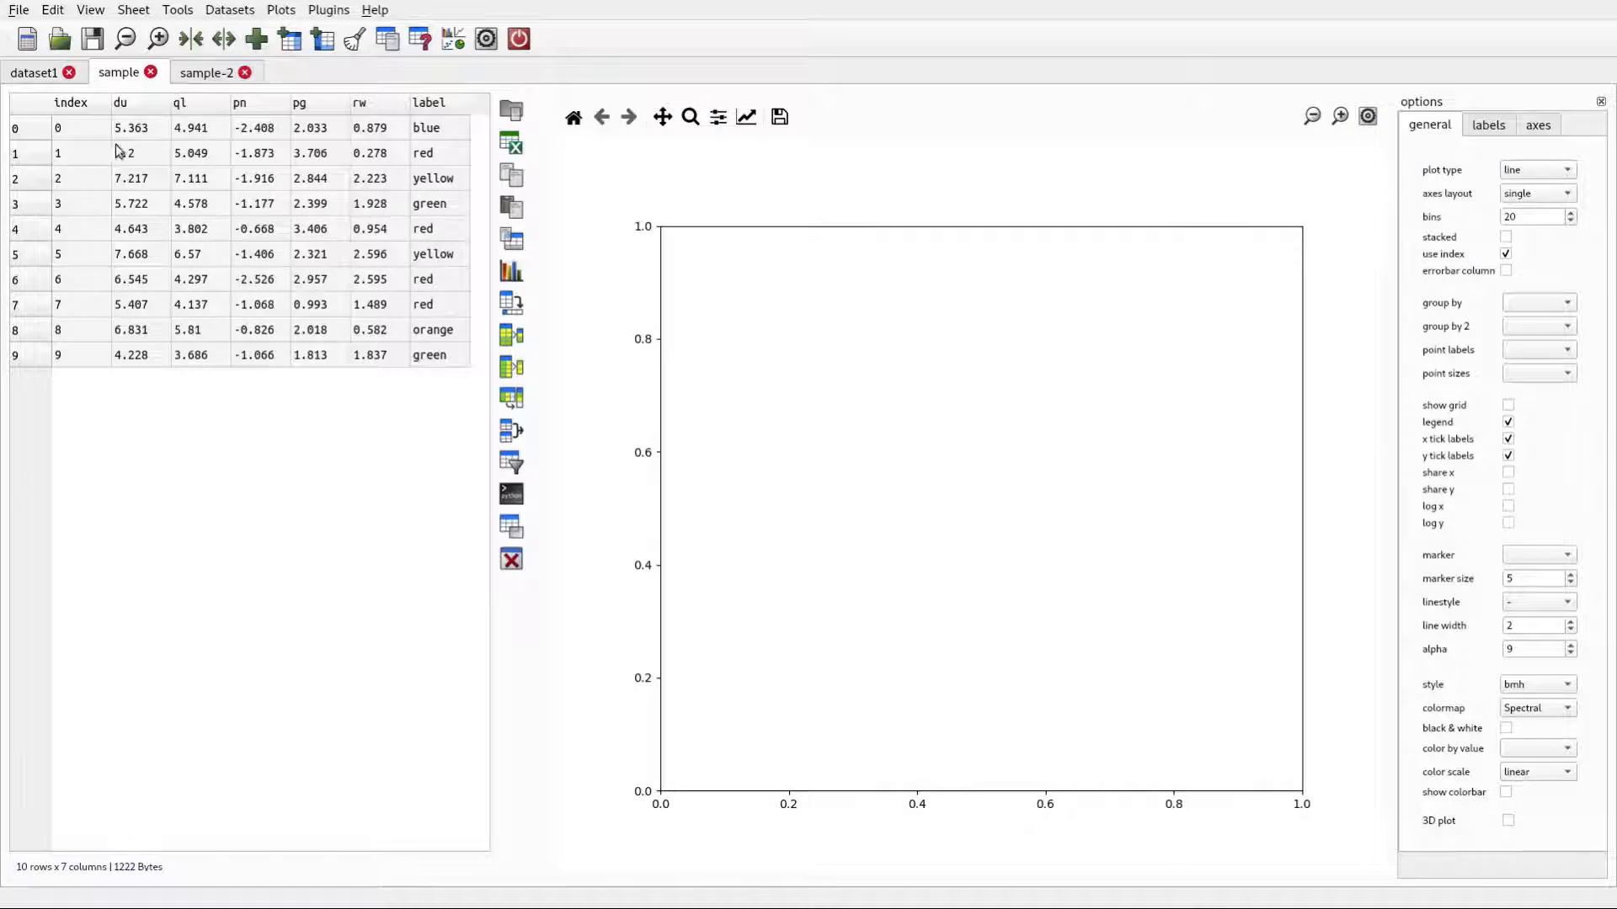
left_click(82, 115)
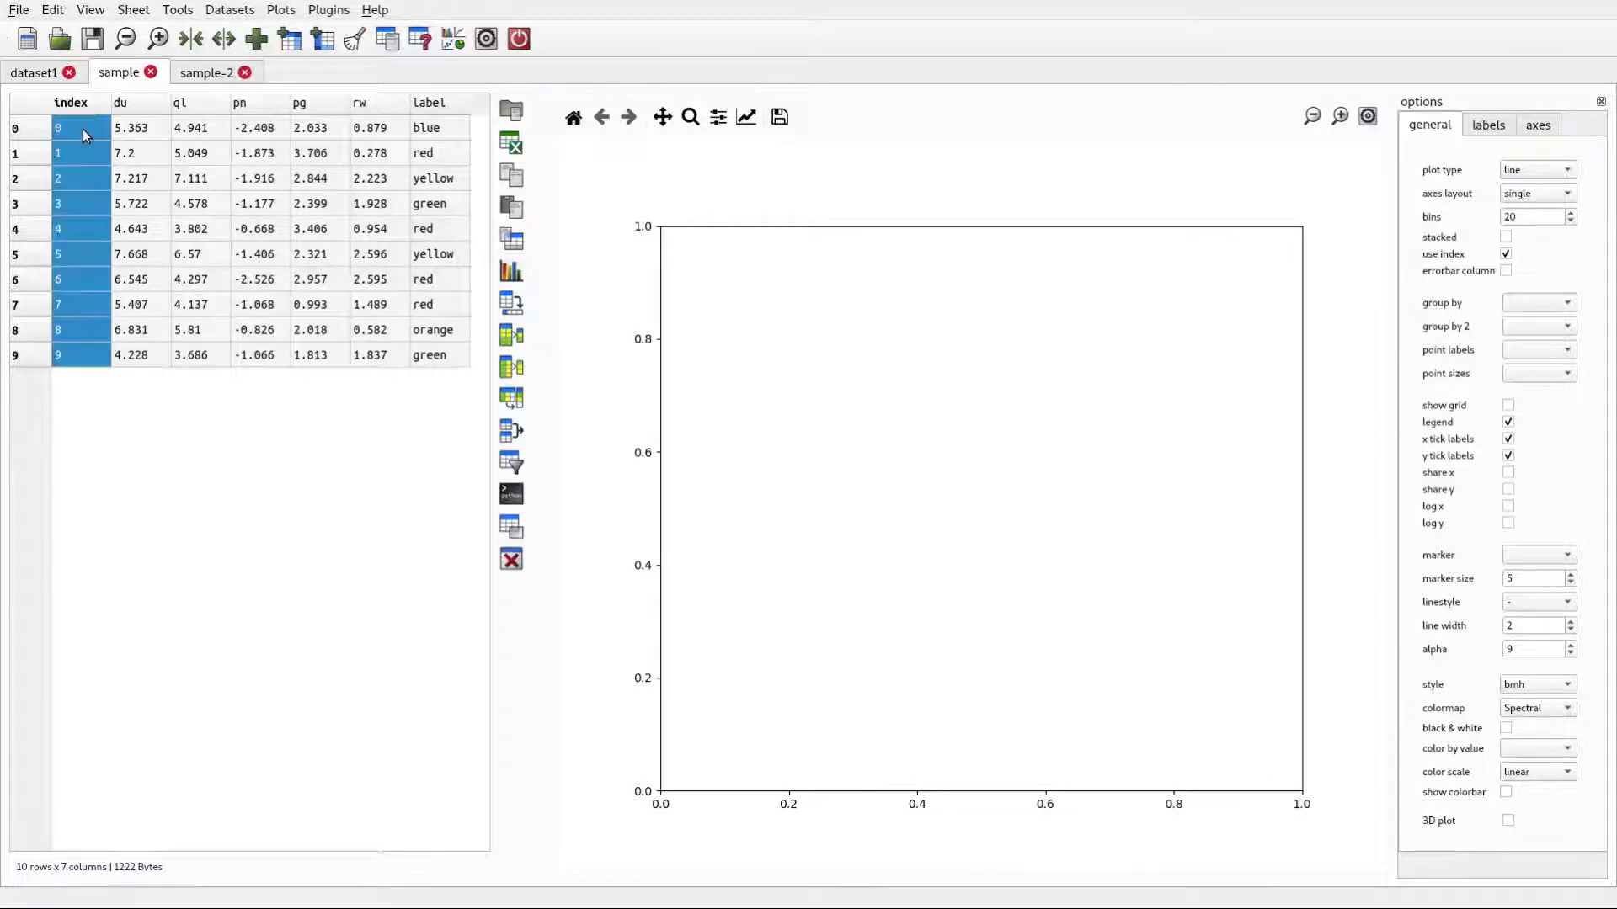
left_click(82, 133)
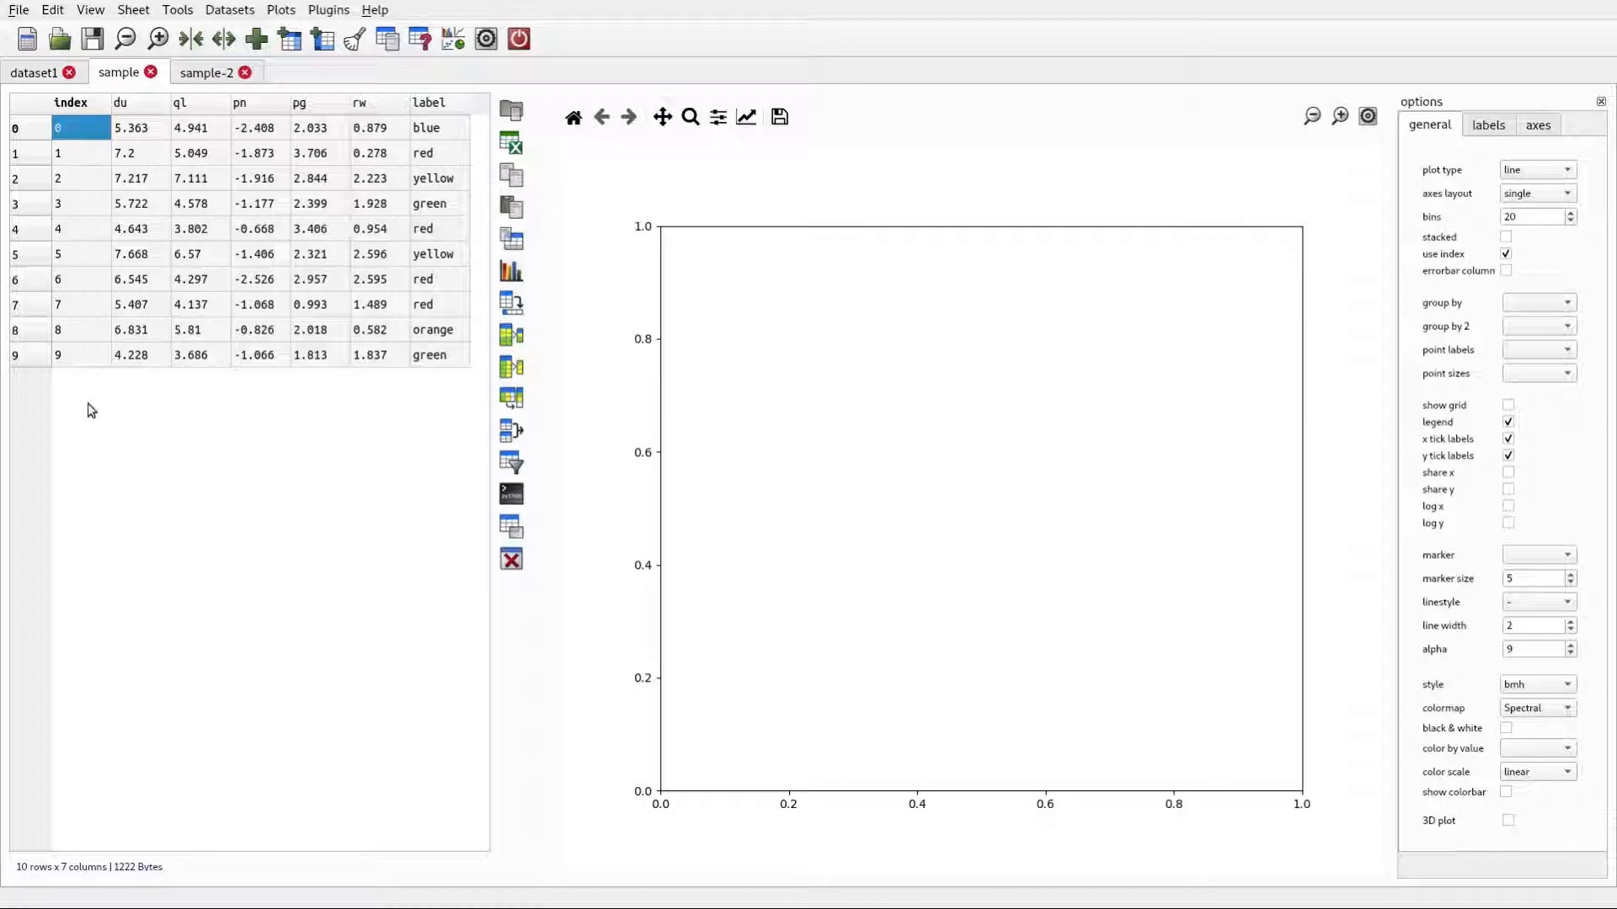
Reset the index of the sample-2 sheet to turn it into an index column
left_click(215, 72)
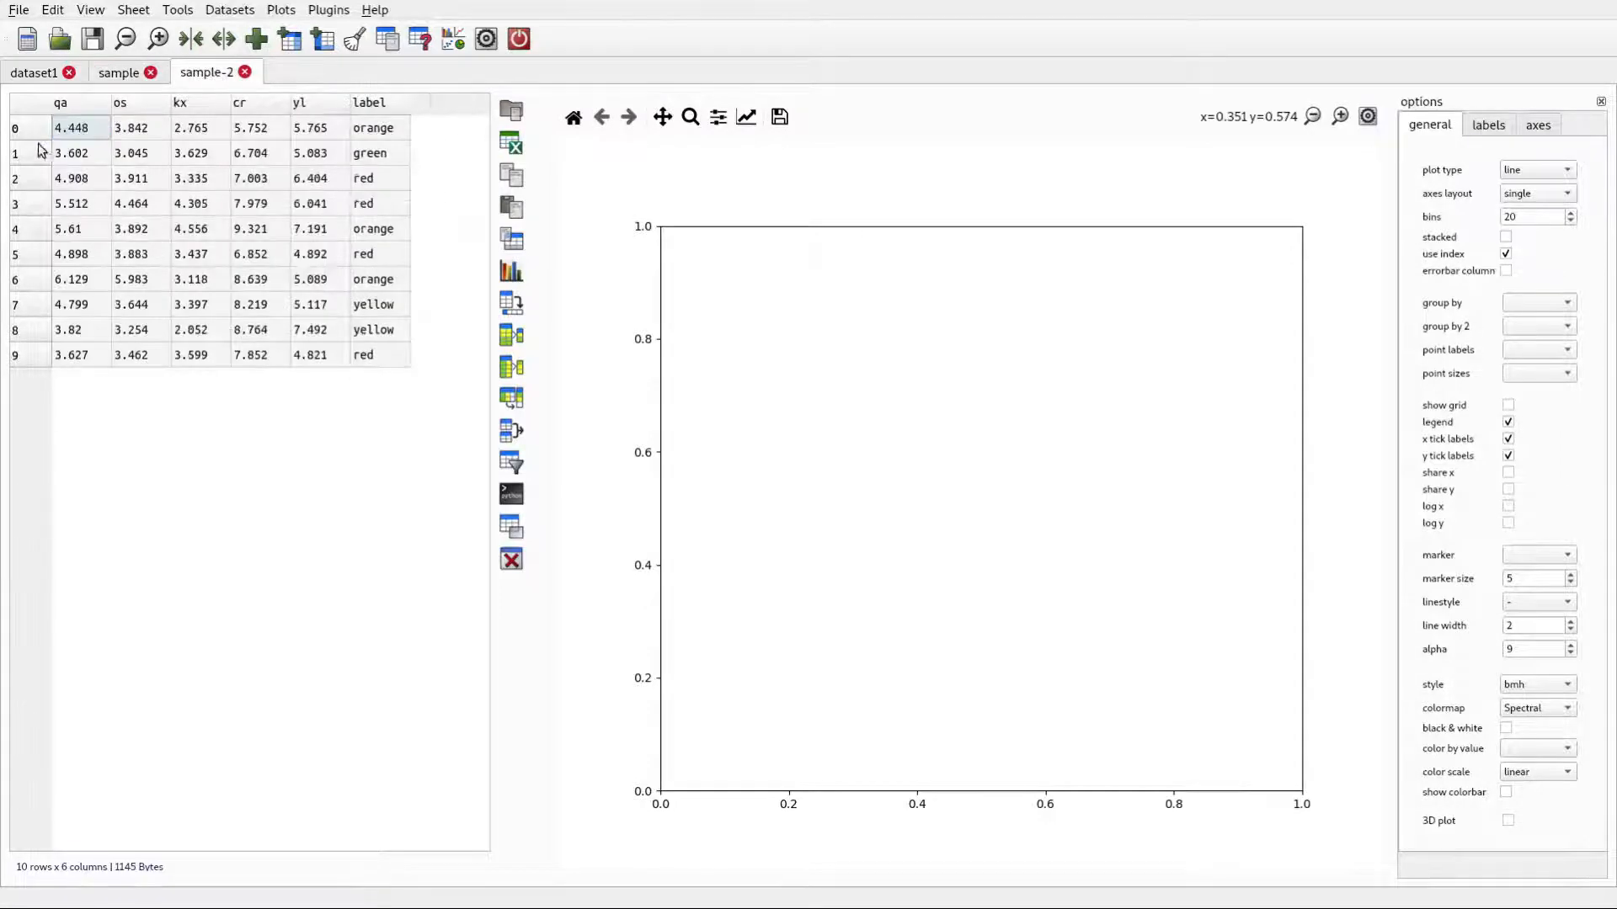
right_click(32, 110)
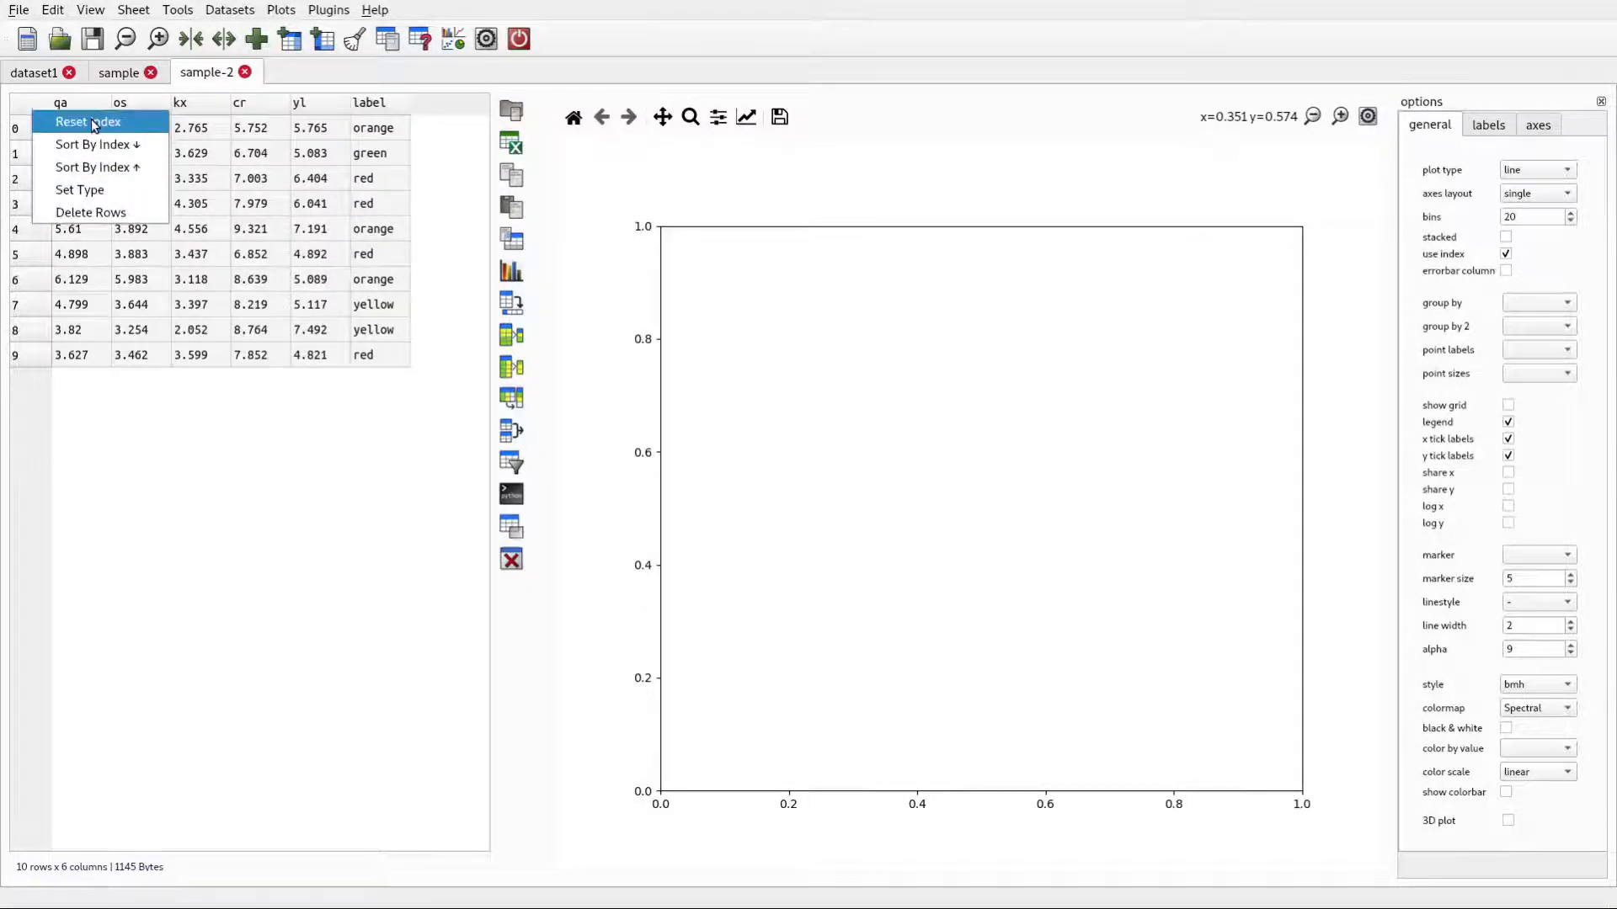
left_click(91, 121)
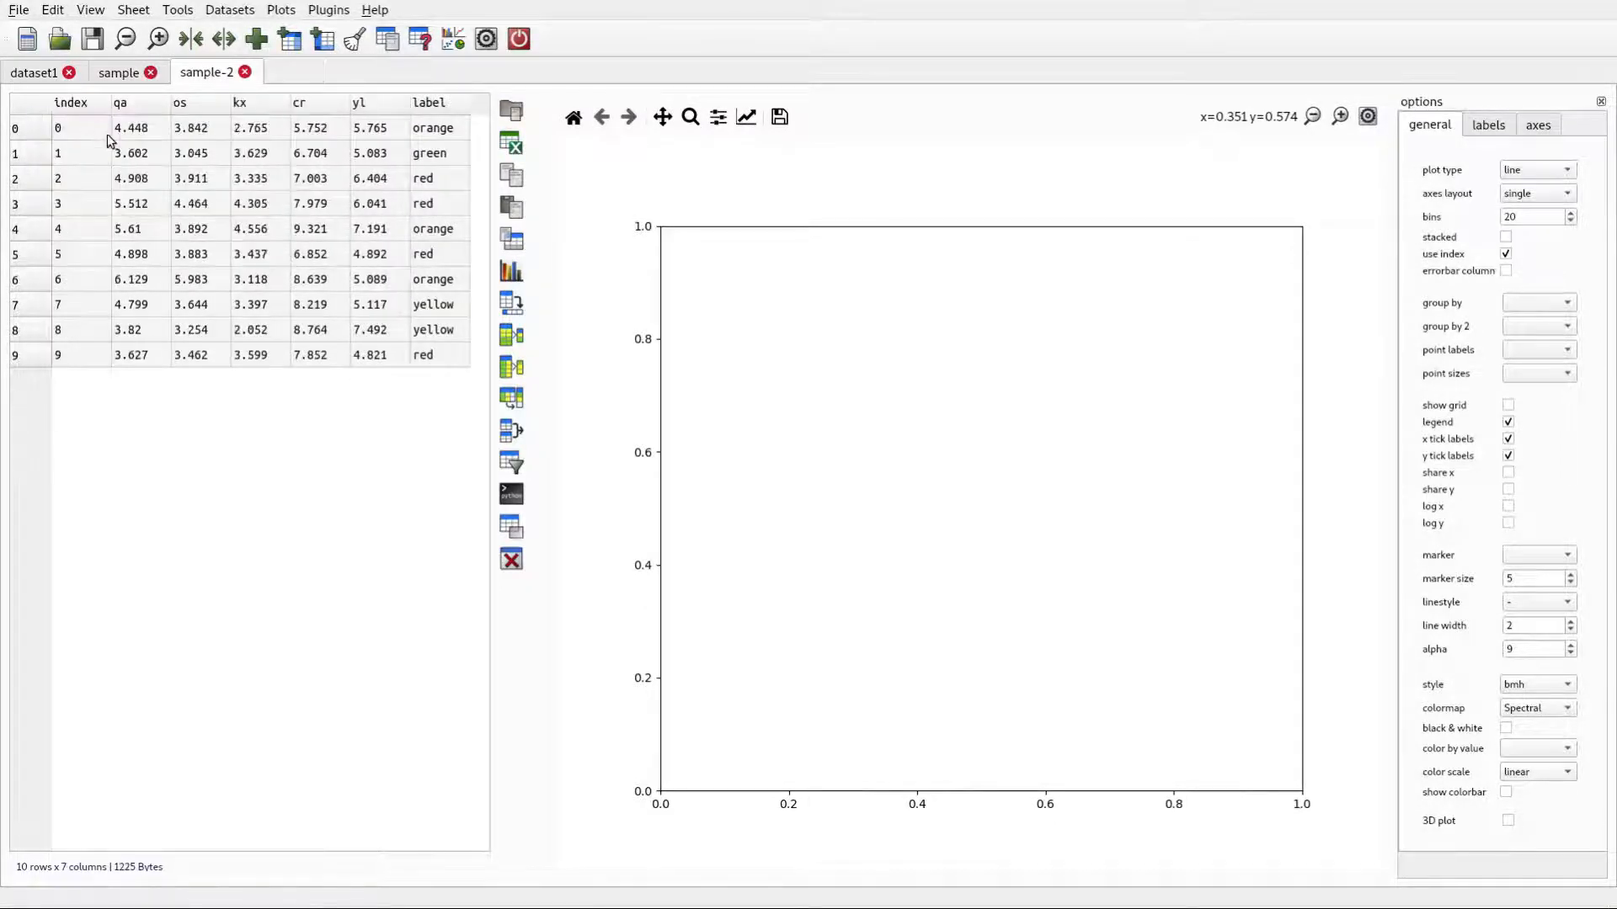
left_click(160, 156)
Start a sheet merge with sample as the first sheet and sample-2 as the second
left_click(133, 9)
left_click(202, 119)
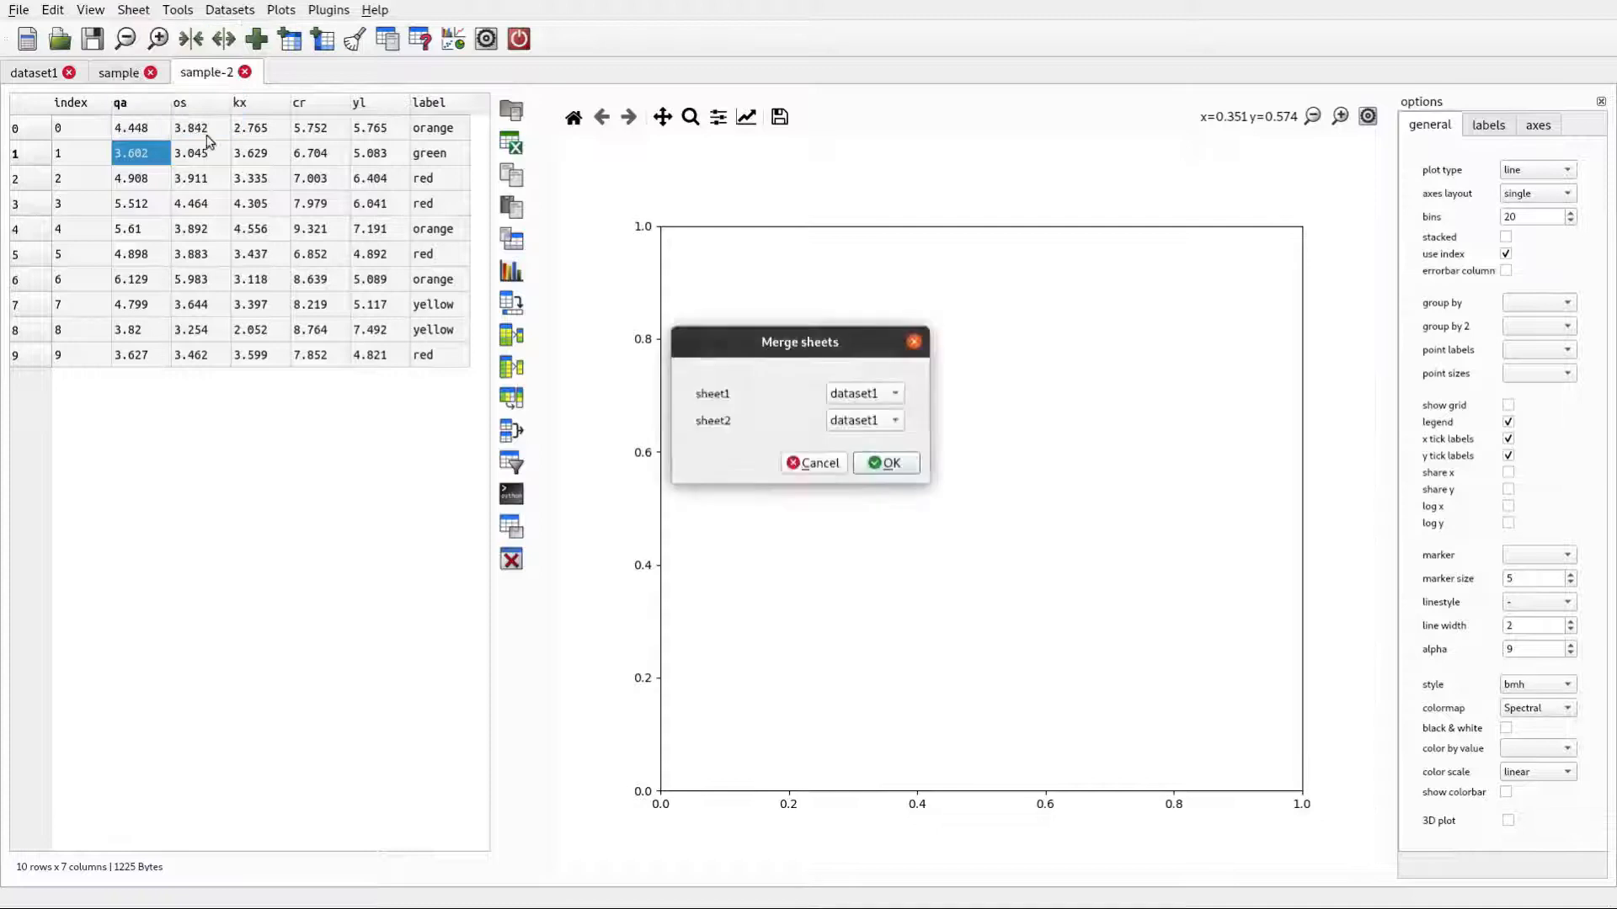
left_click(851, 395)
left_click(852, 417)
left_click(851, 421)
left_click(871, 463)
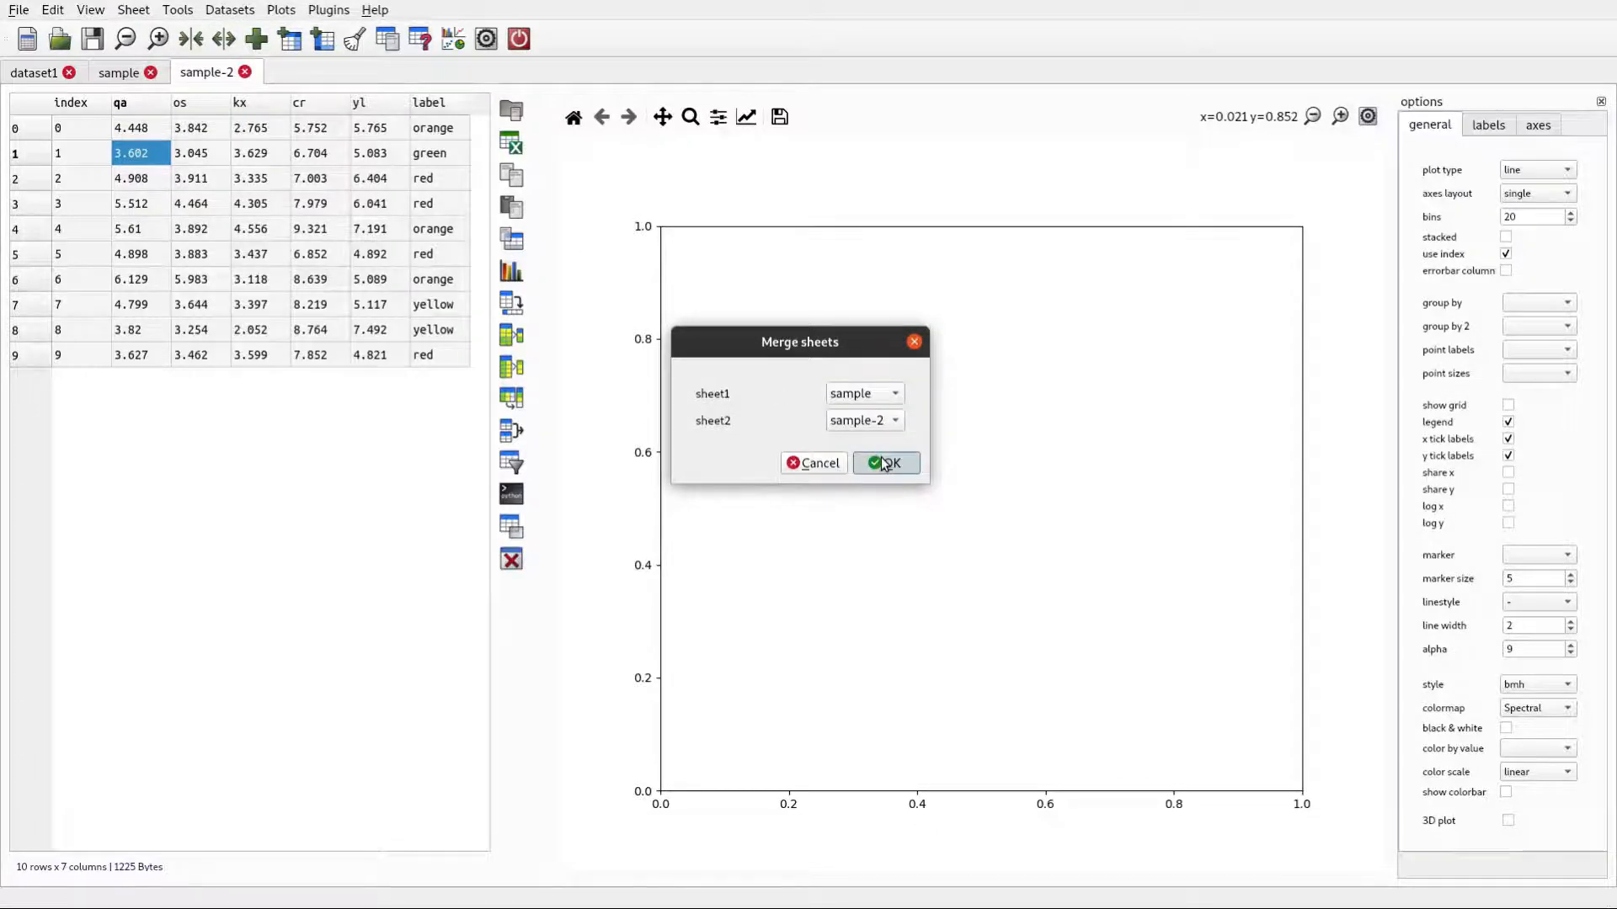
left_click(882, 463)
Enlarge the Merge Tables window and apply the merge using index as the key column for both tables
left_click_drag(526, 80, 1013, 201)
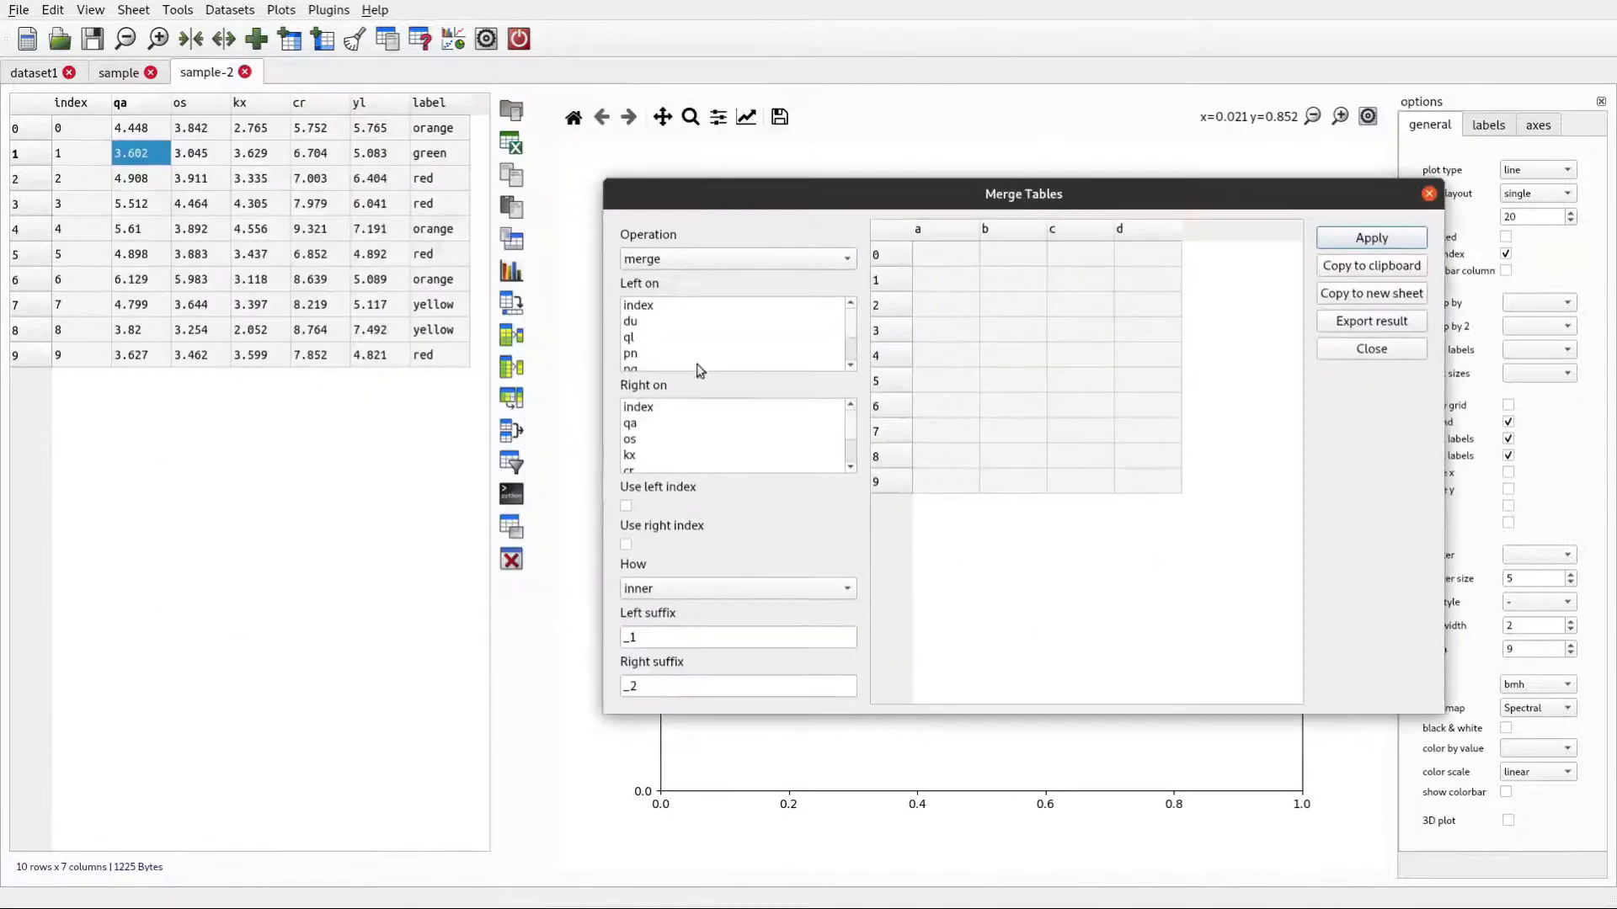
left_click_drag(604, 364, 535, 362)
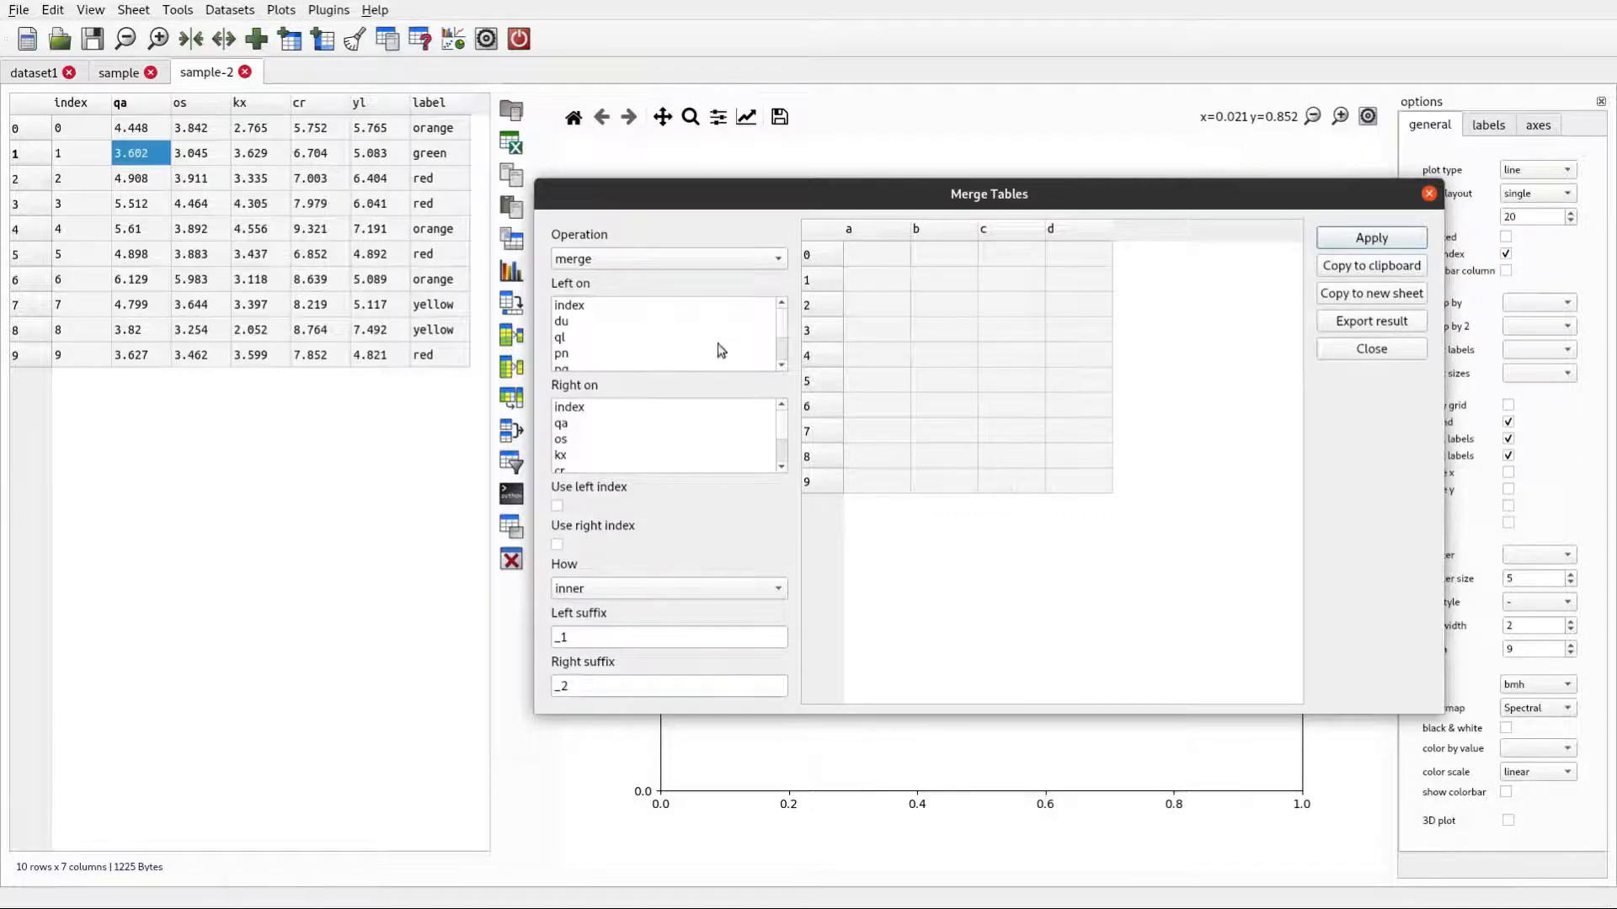
left_click(603, 308)
left_click(601, 412)
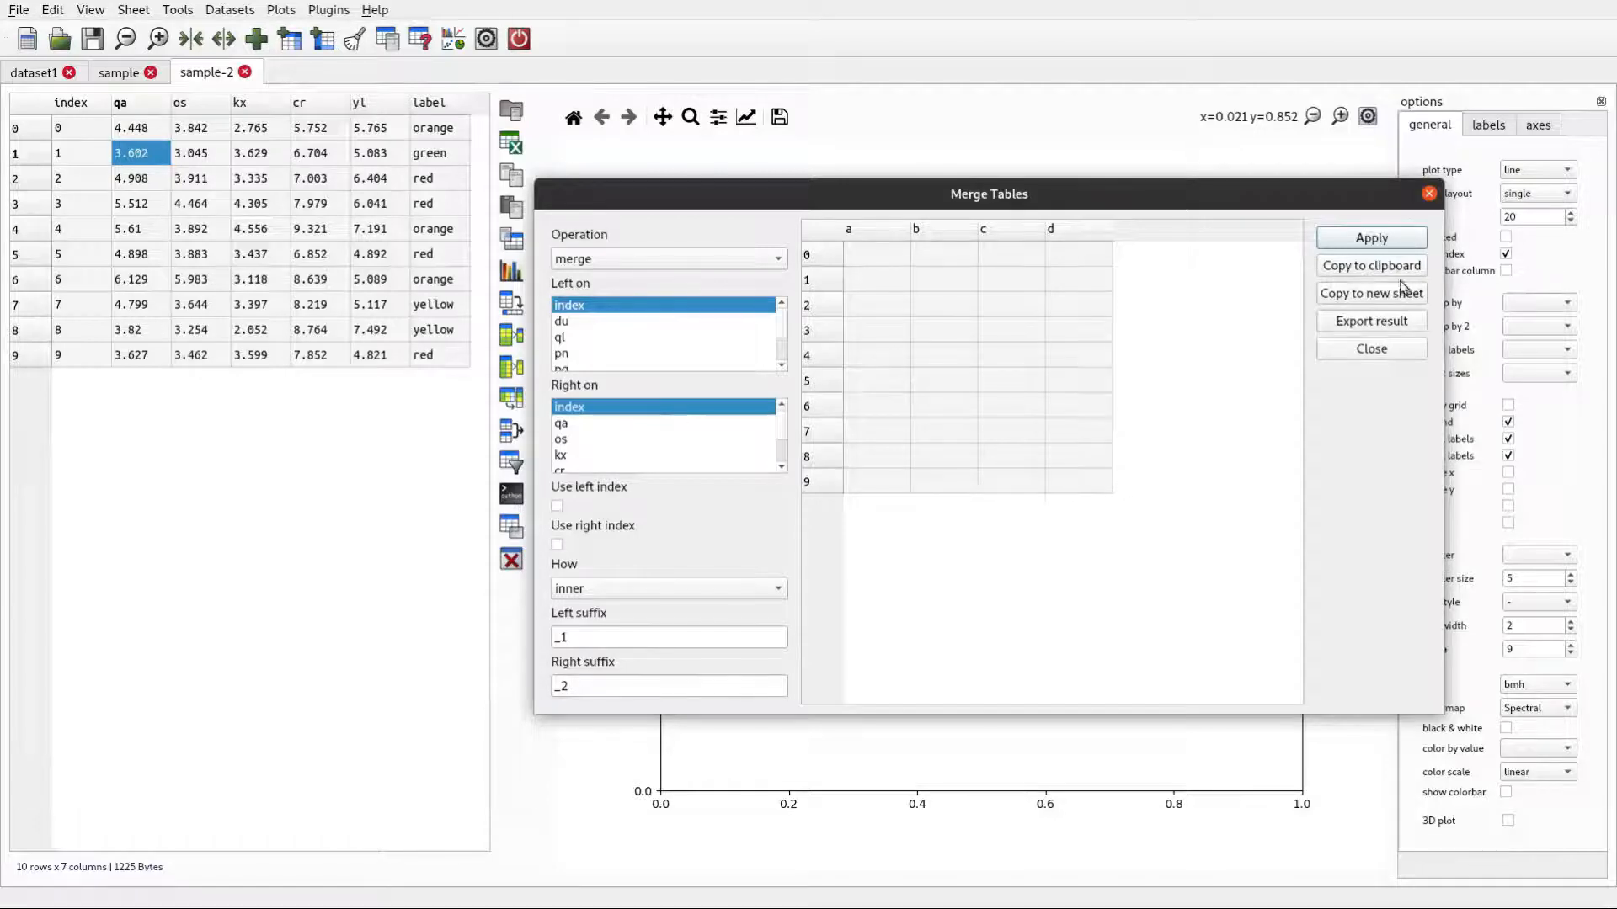
left_click(1381, 244)
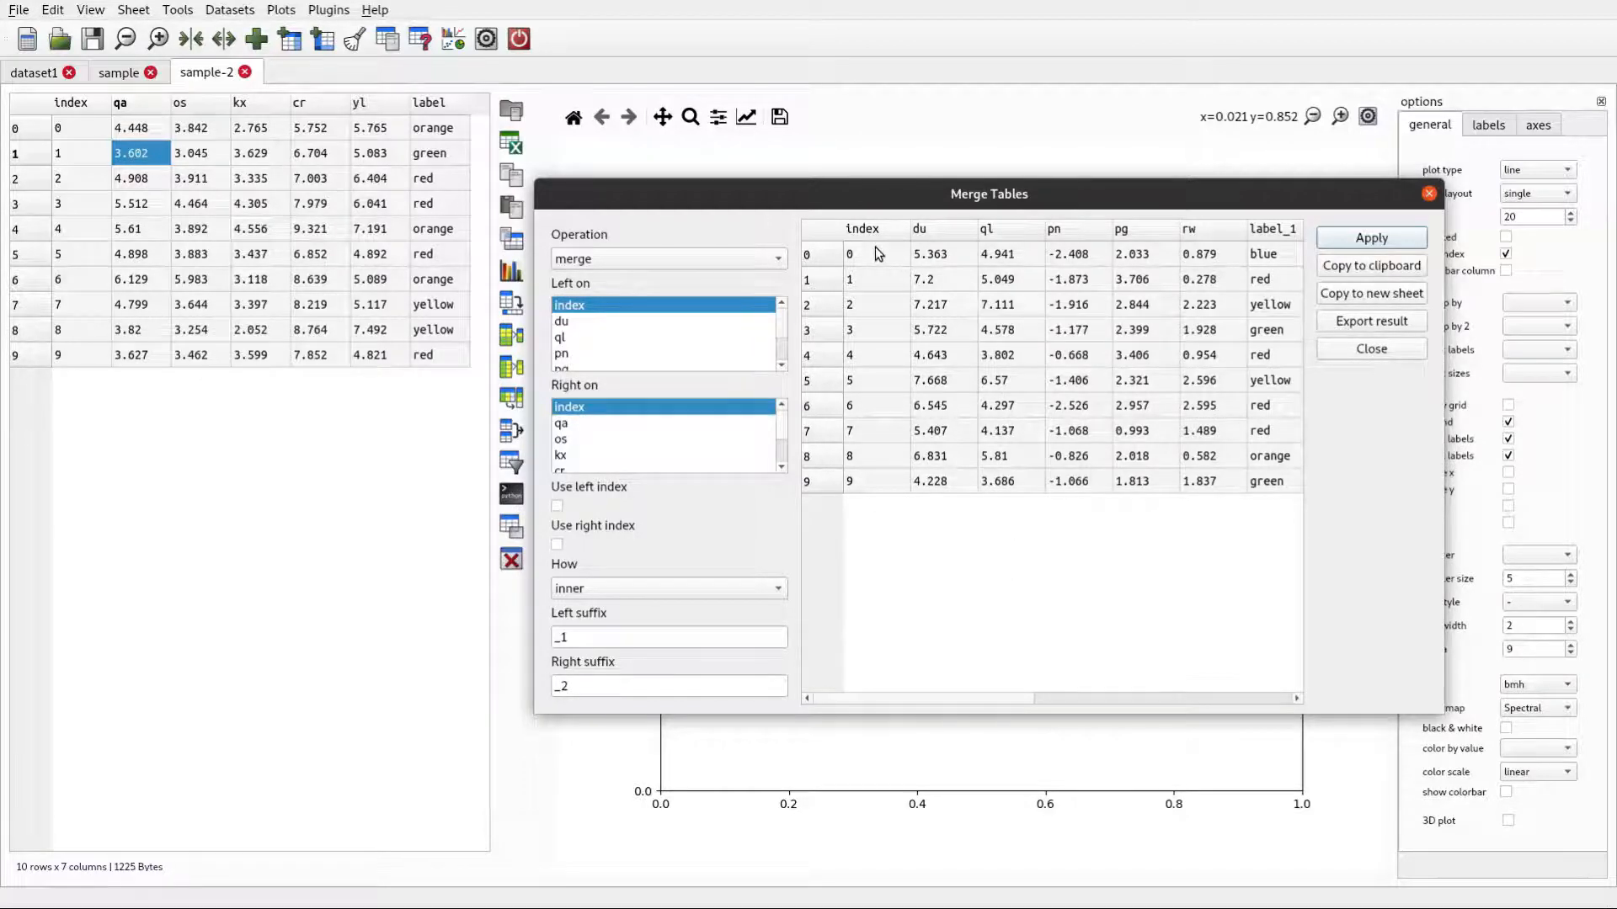
Examine the merged table's columns and how the left and right suffixes apply to the two label columns
left_click_drag(948, 699, 1226, 697)
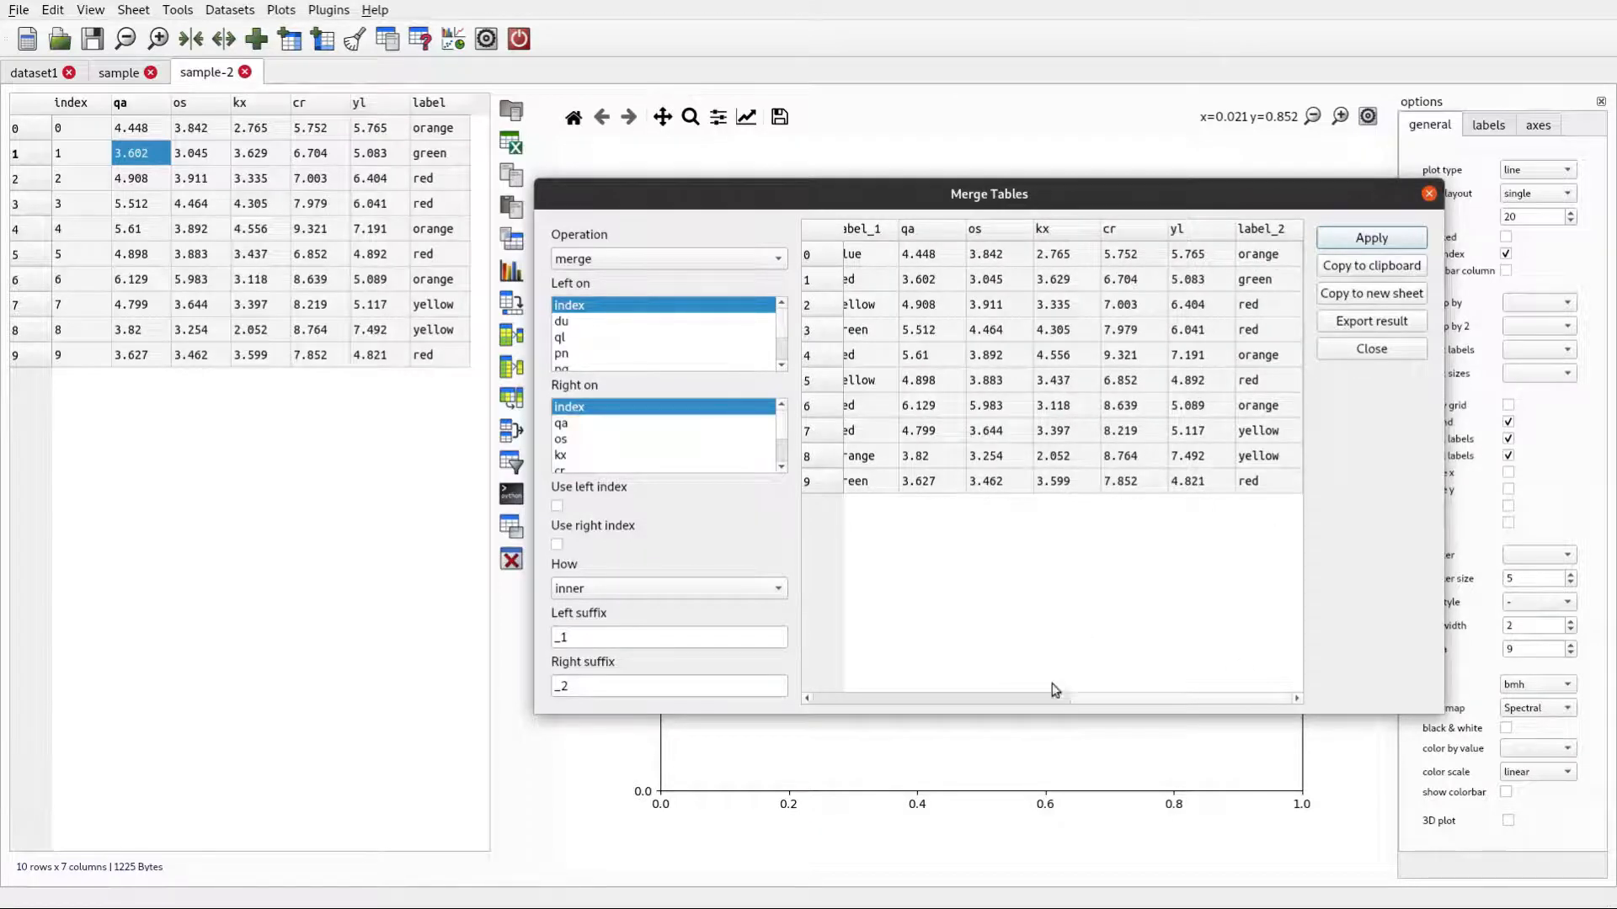
left_click_drag(1095, 700, 1028, 697)
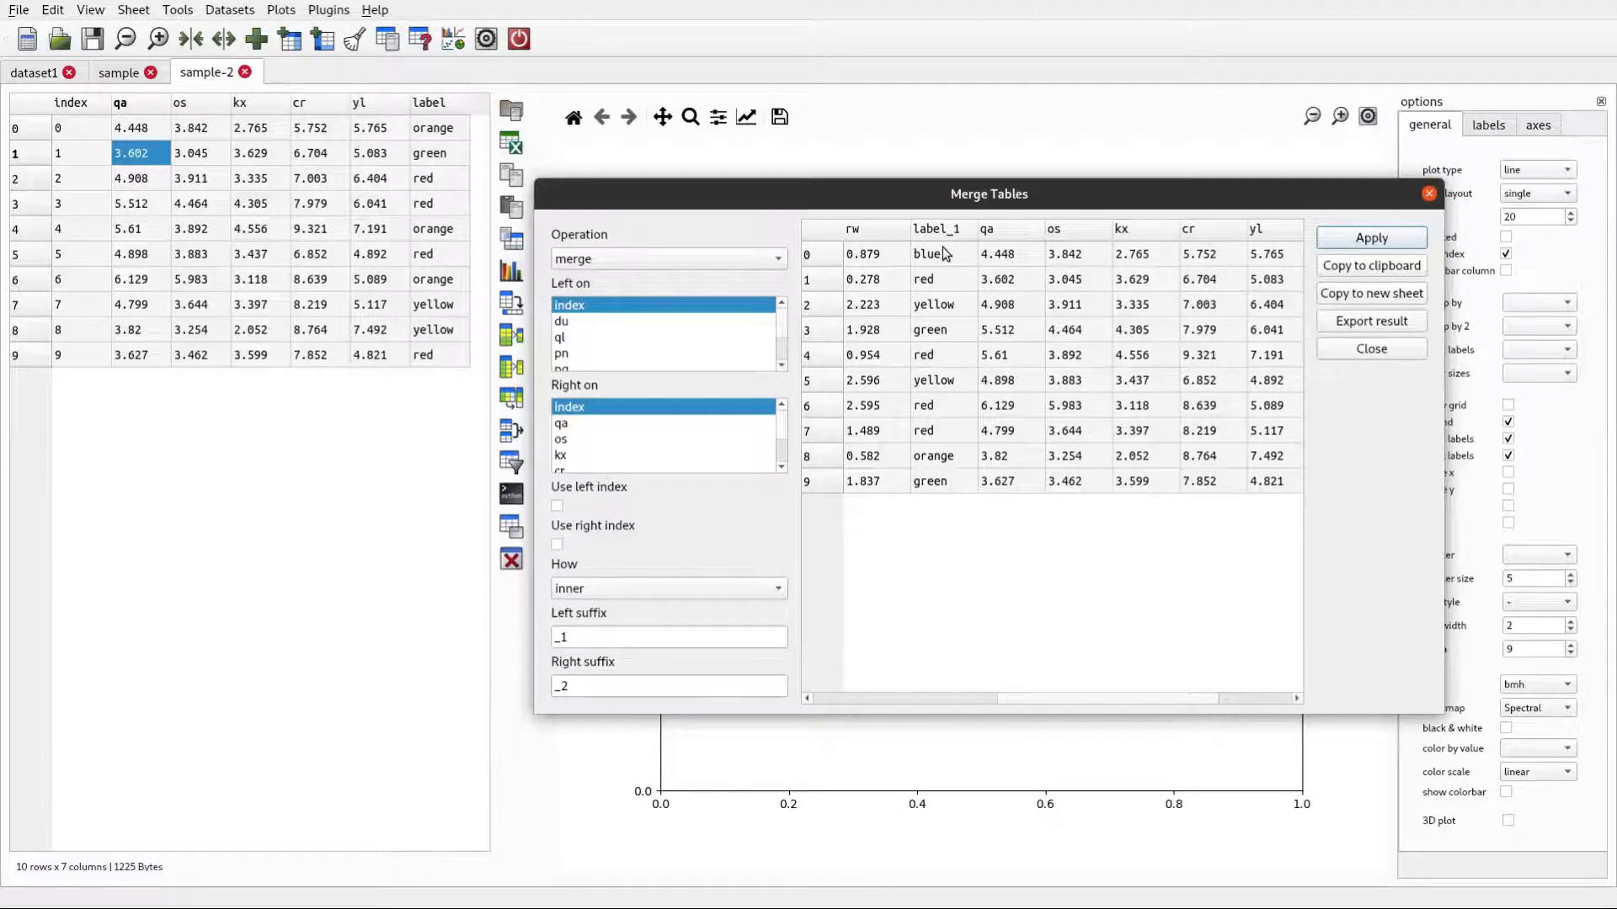
left_click(618, 639)
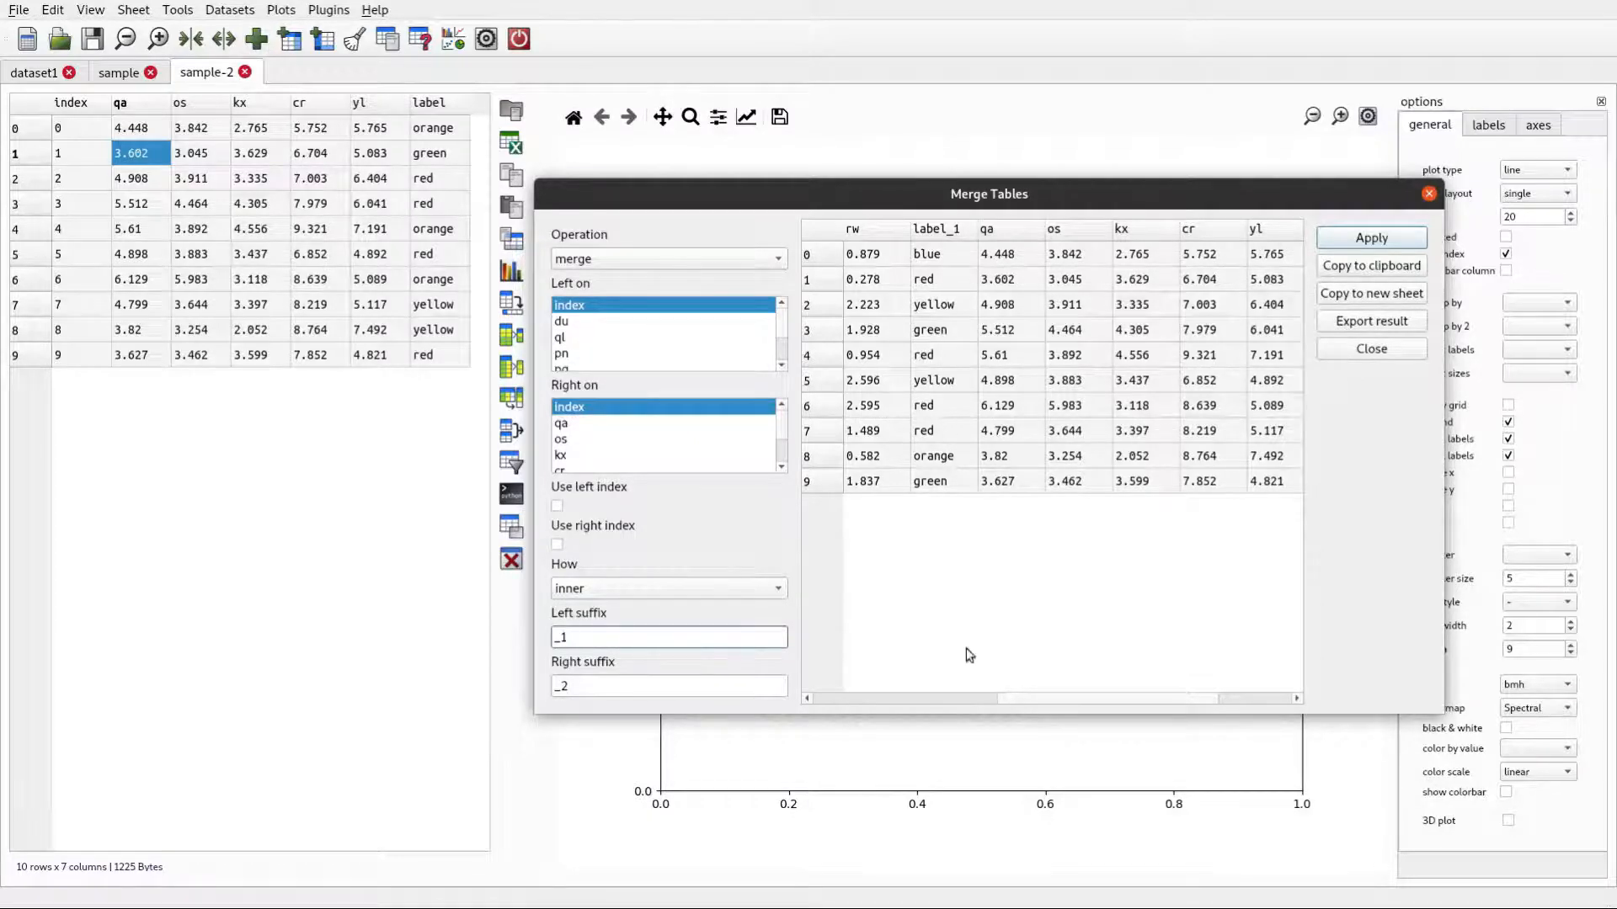
left_click(960, 229)
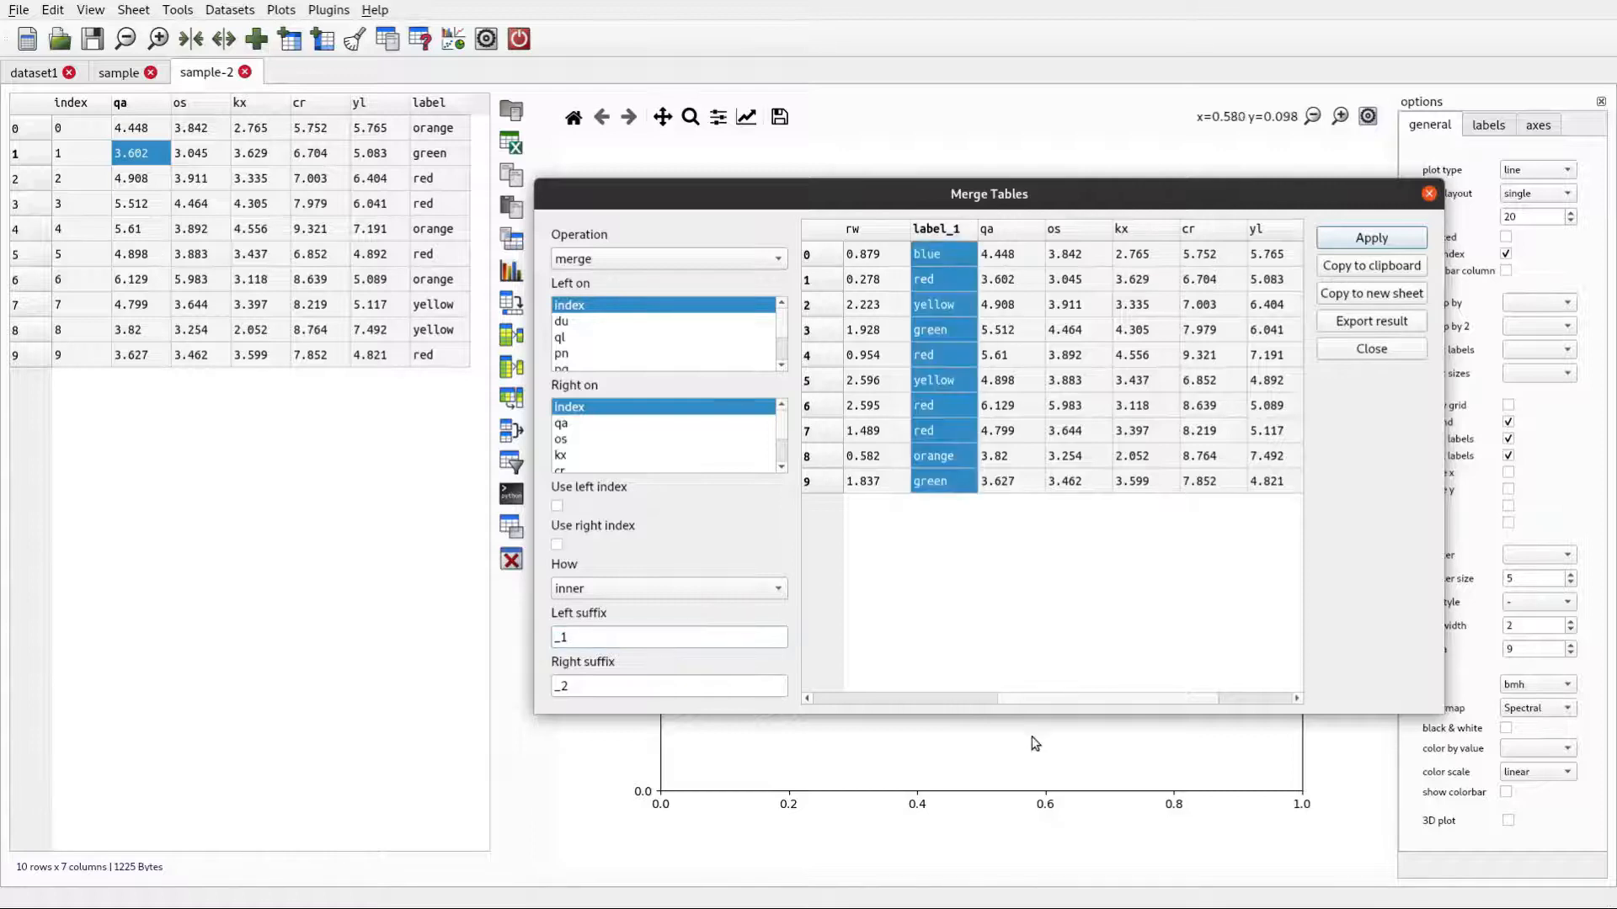
scroll(1027, 697, "right", 3)
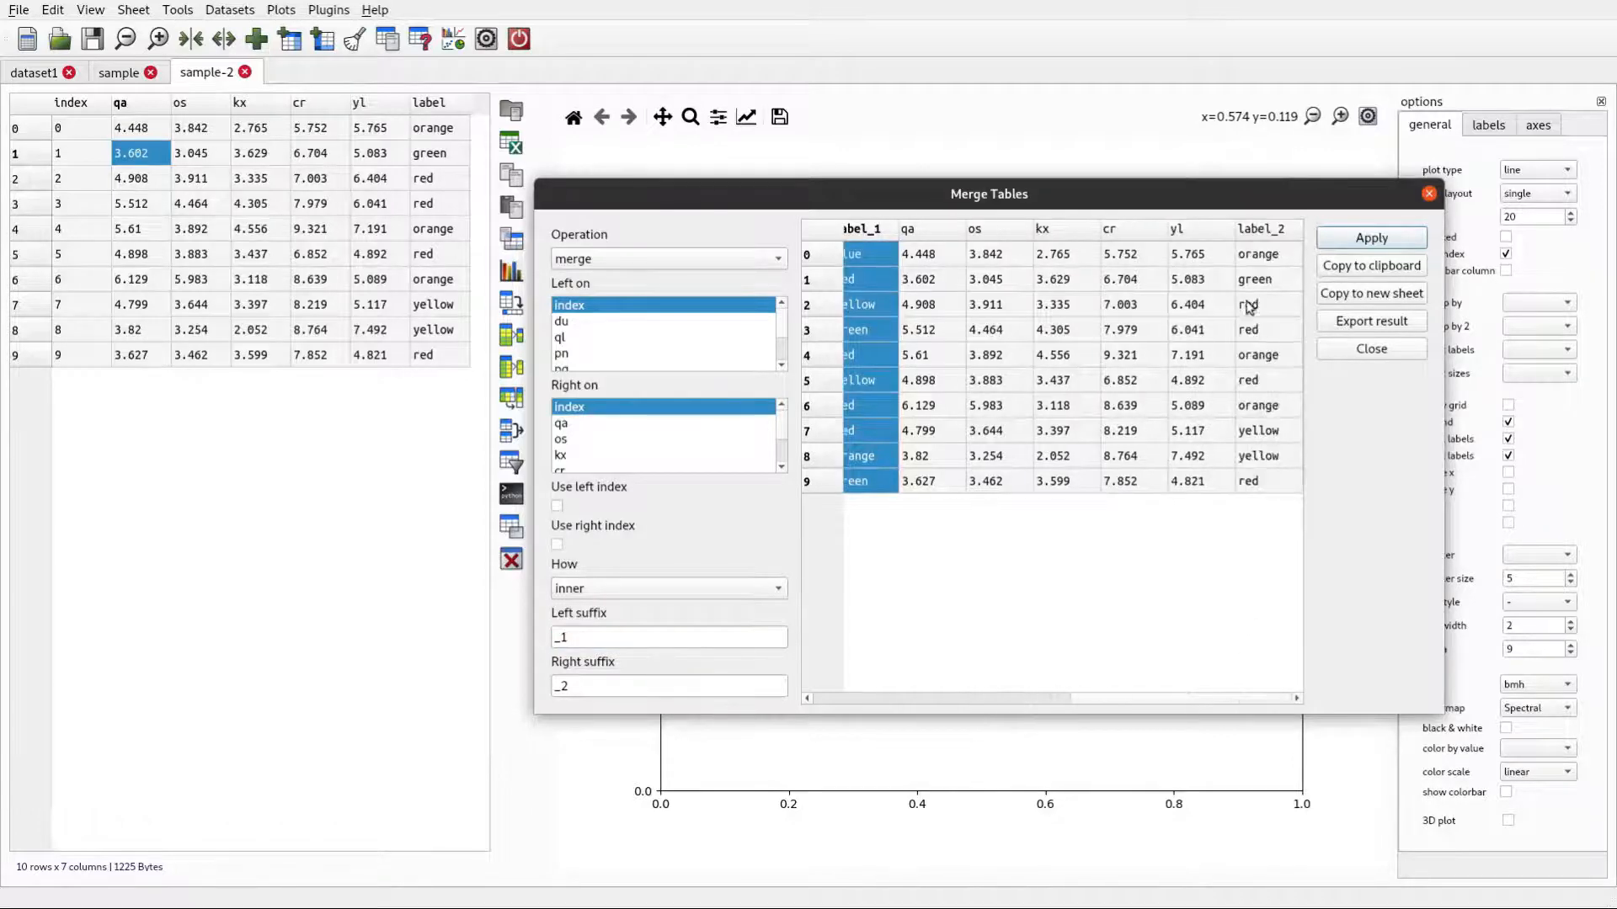
left_click(1259, 229)
left_click_drag(1071, 699, 815, 699)
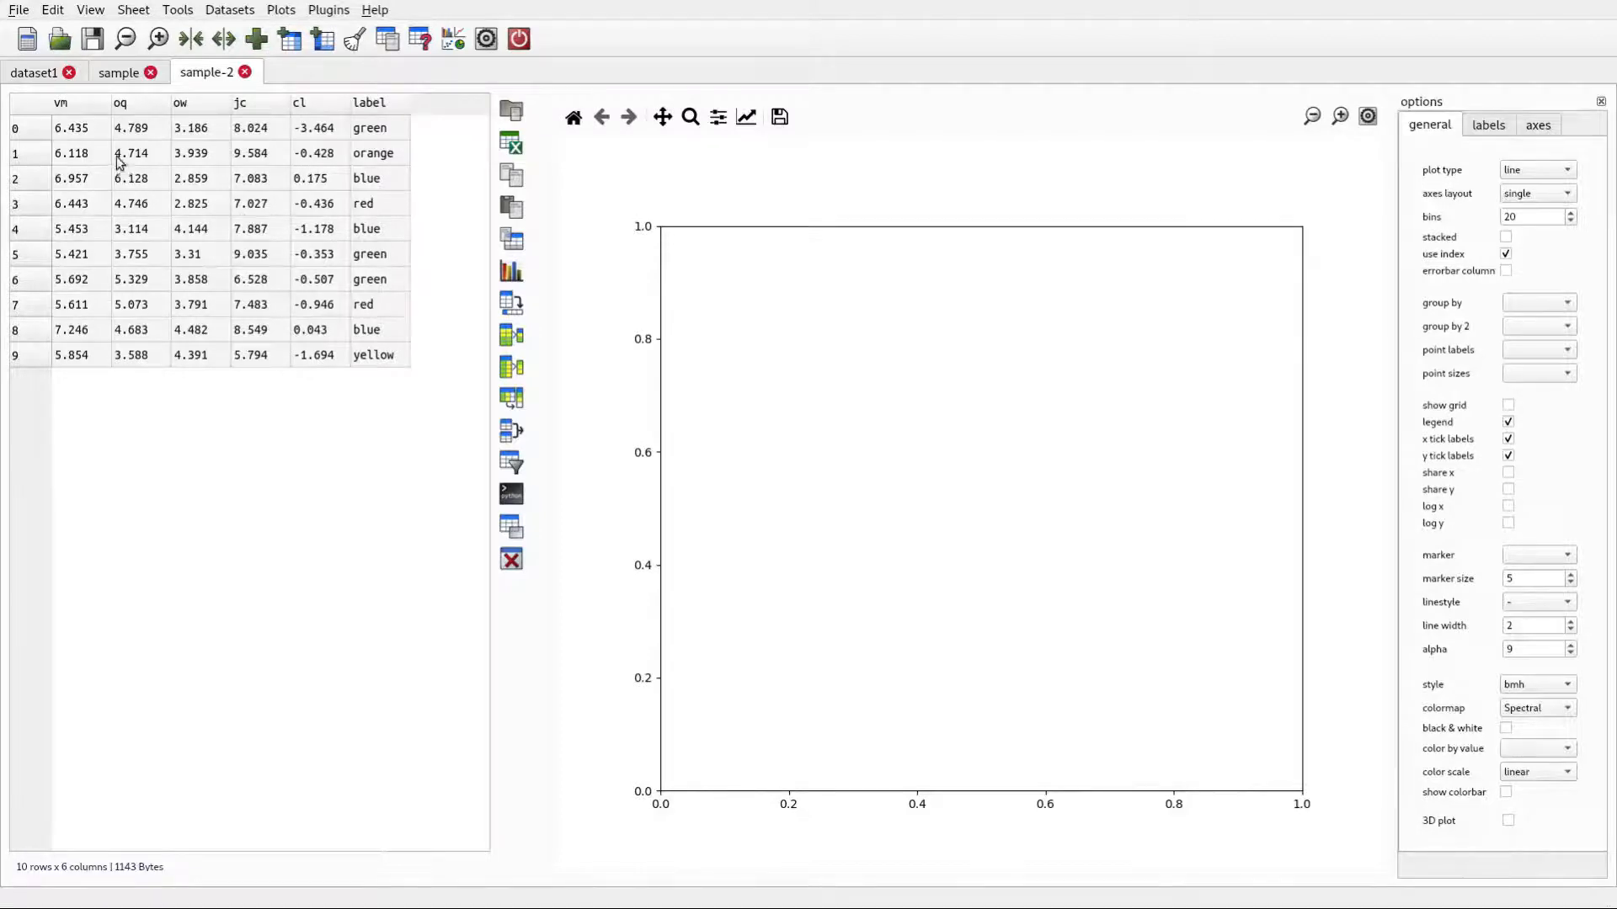
Reset the index of both the sample-2 and sample sheets to turn it into an index column
right_click(40, 157)
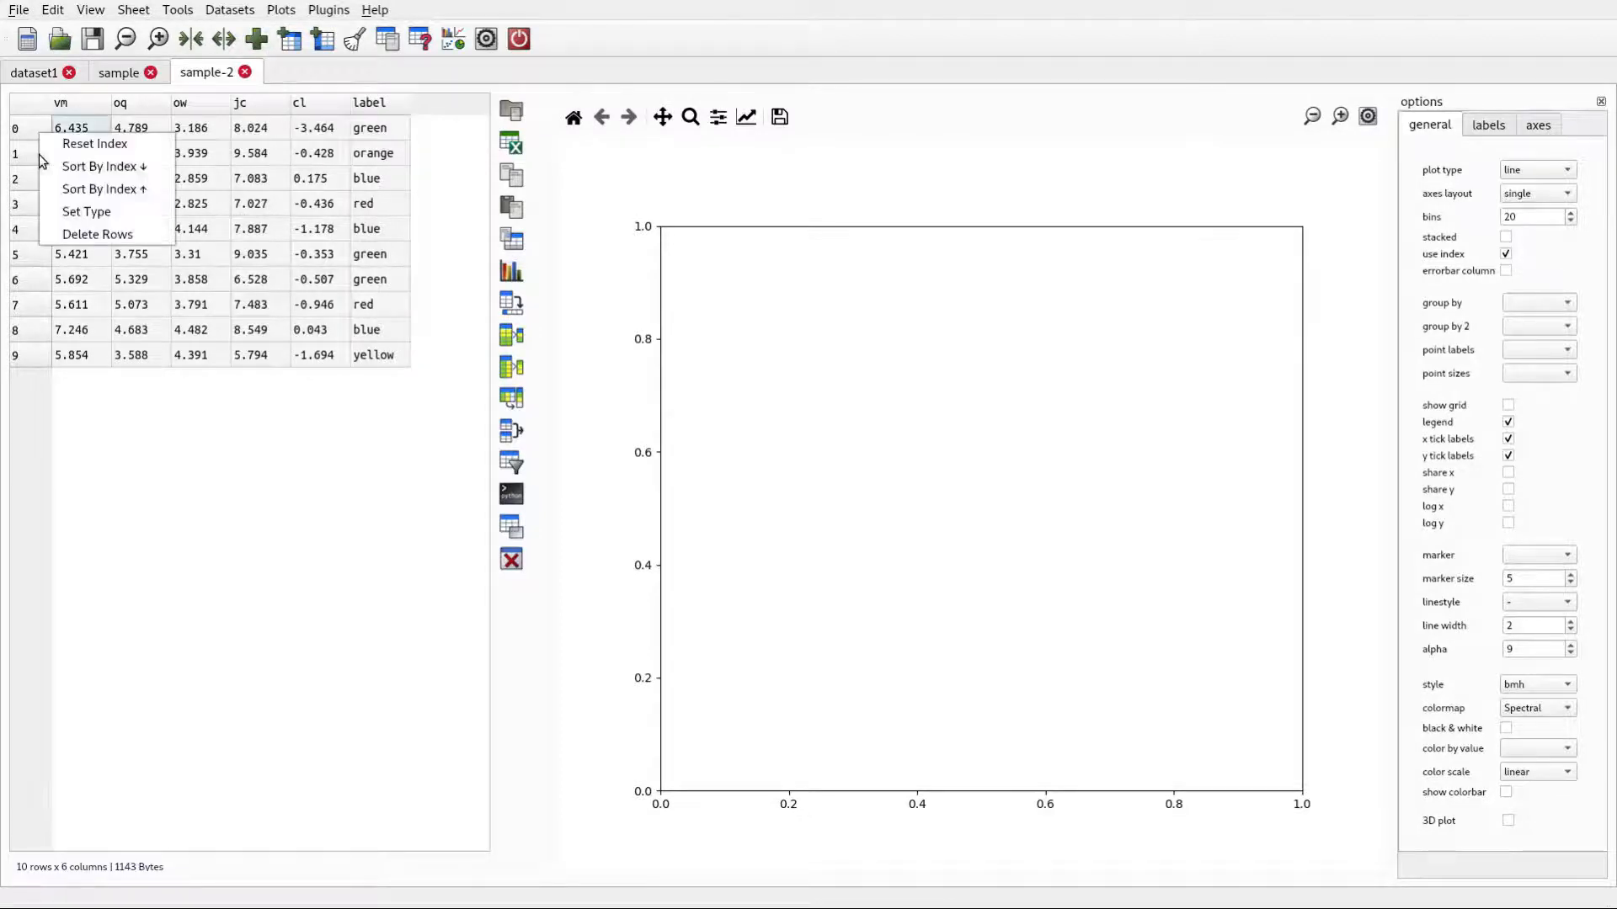
left_click(84, 150)
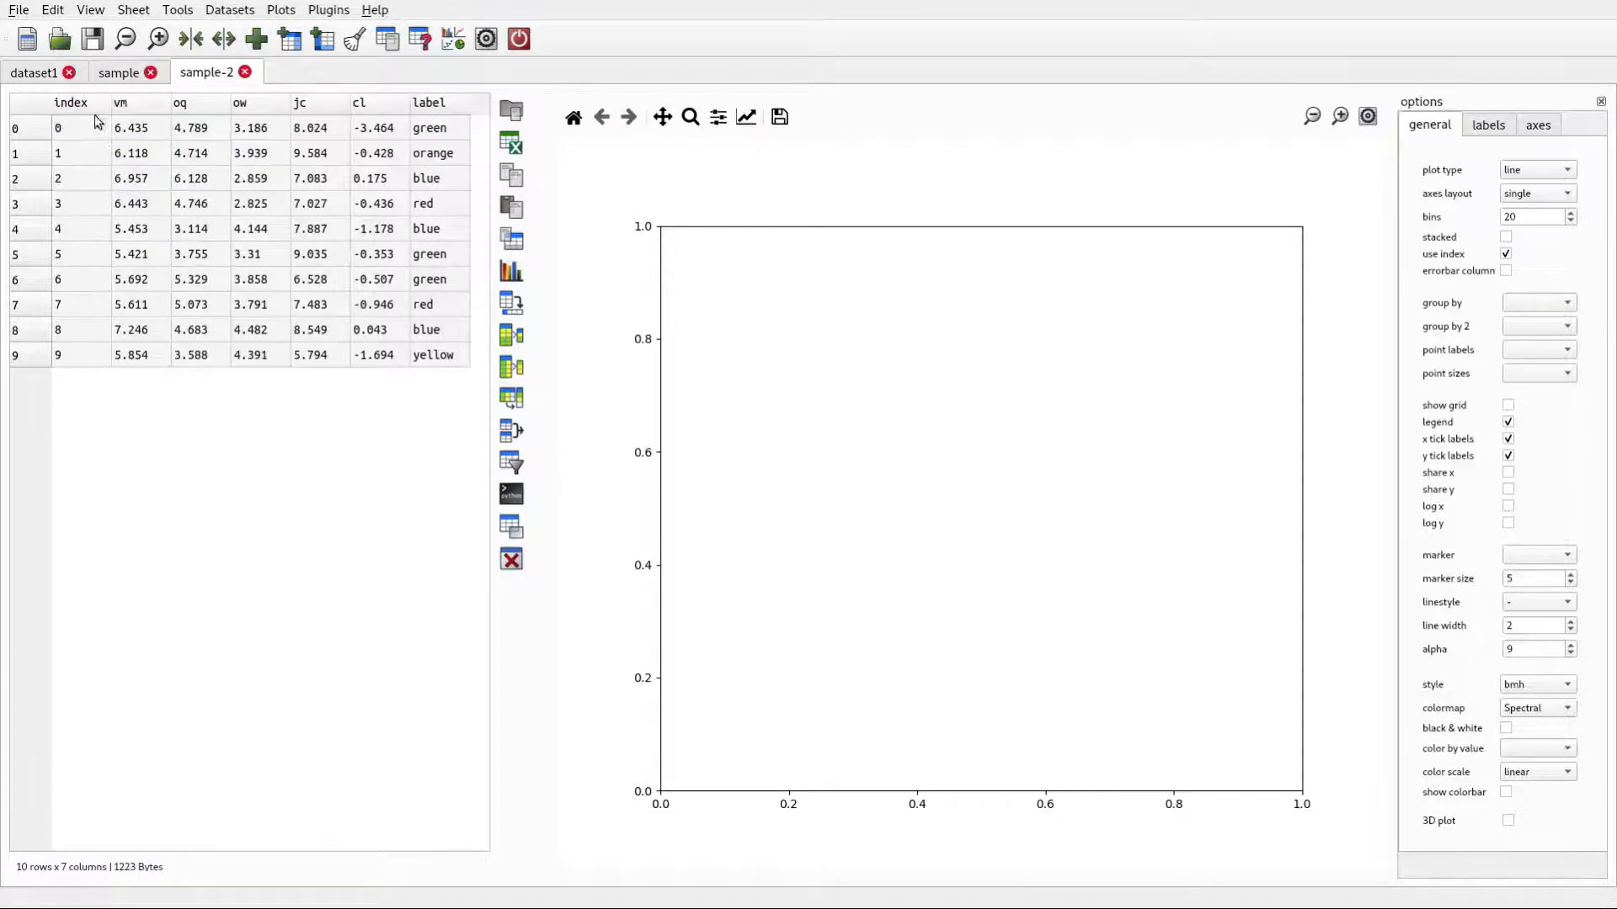
left_click(118, 74)
right_click(37, 158)
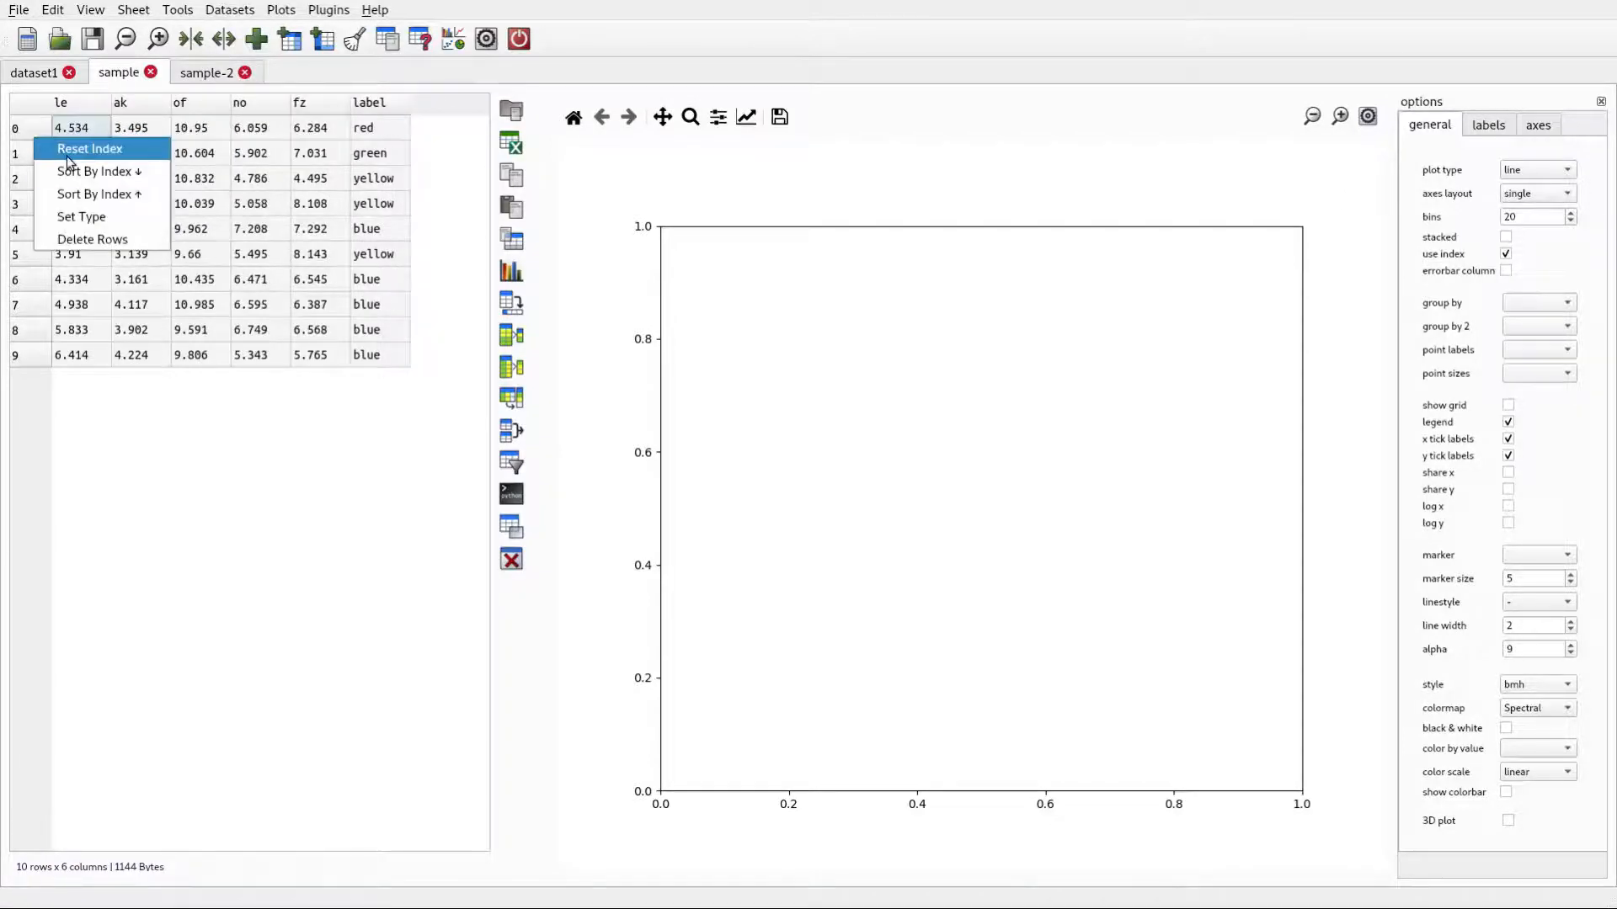
left_click(67, 155)
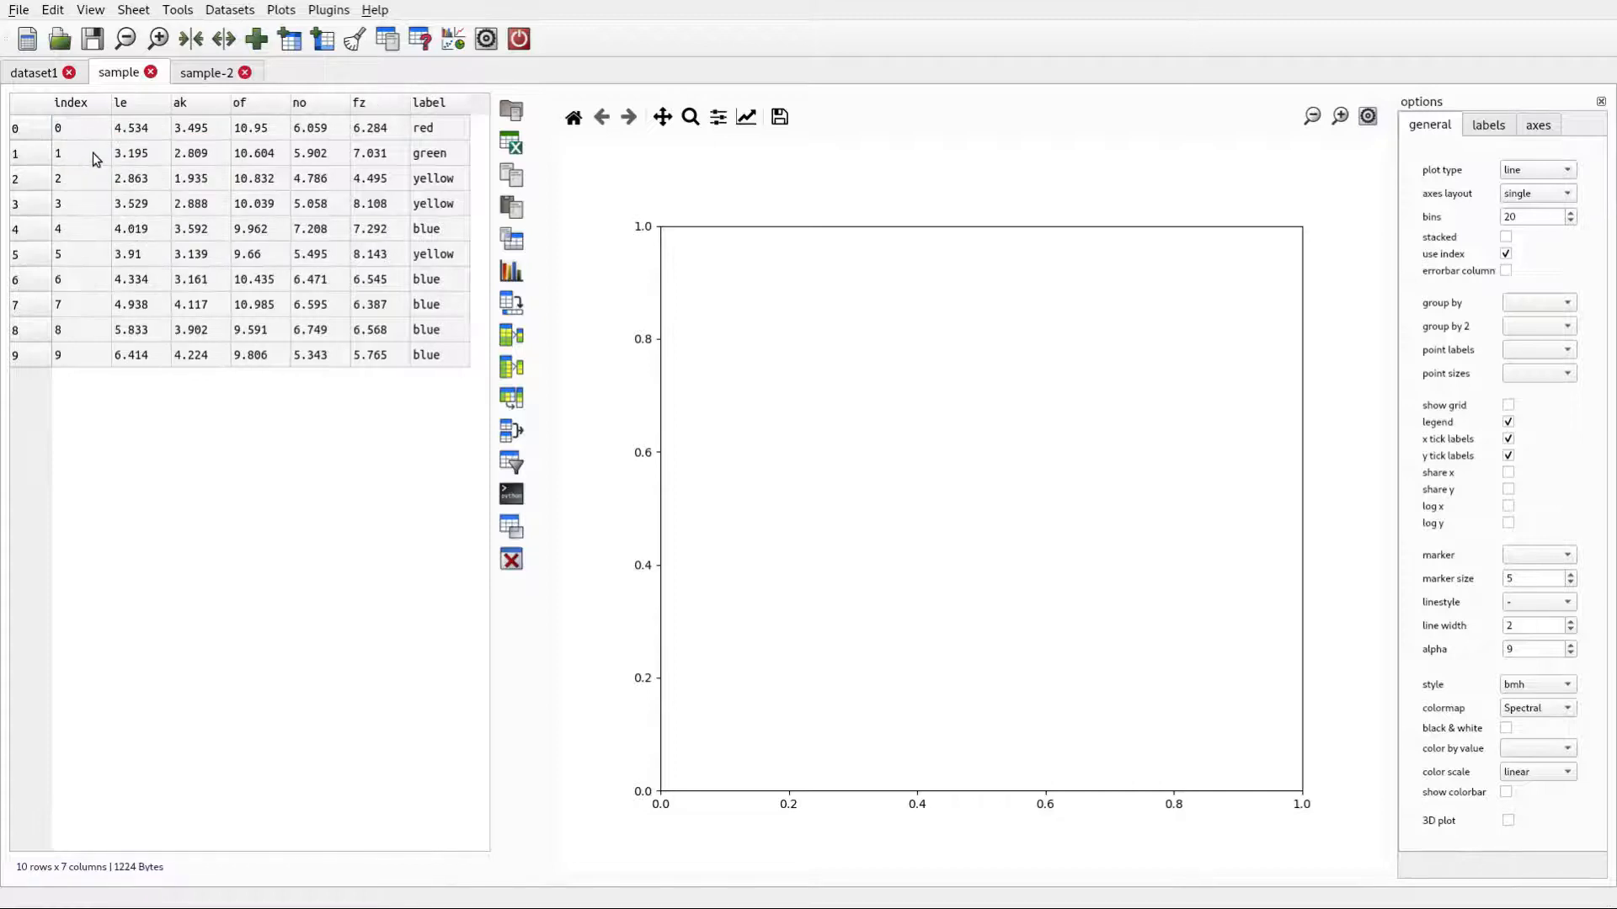
Set the index value in the first row of the sample sheet to 1
left_click(194, 74)
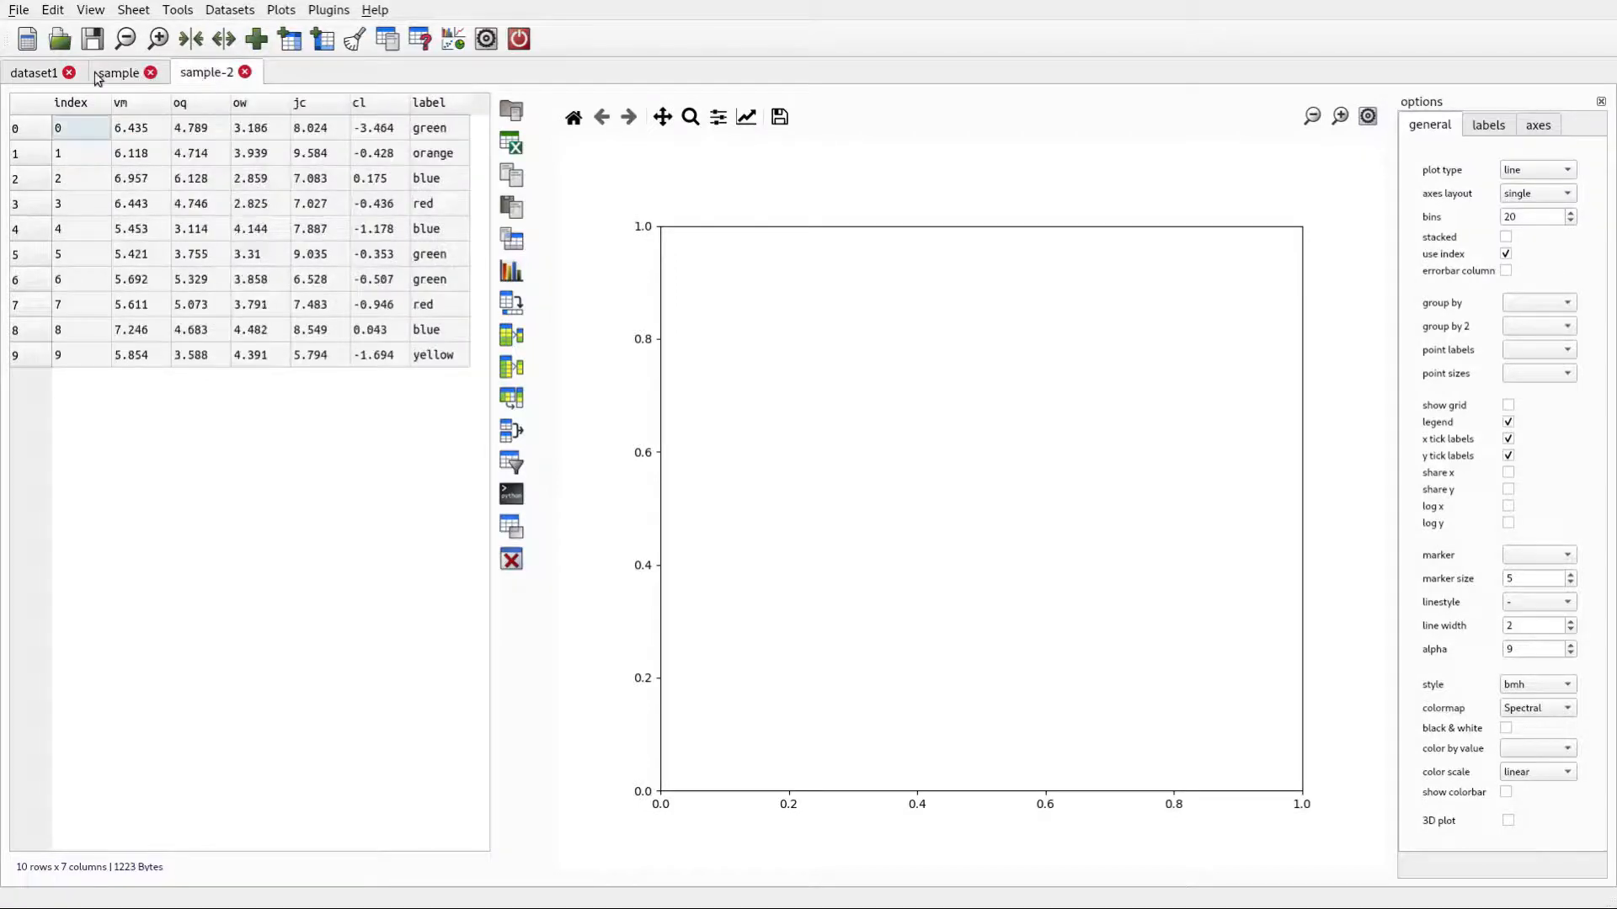
left_click(119, 75)
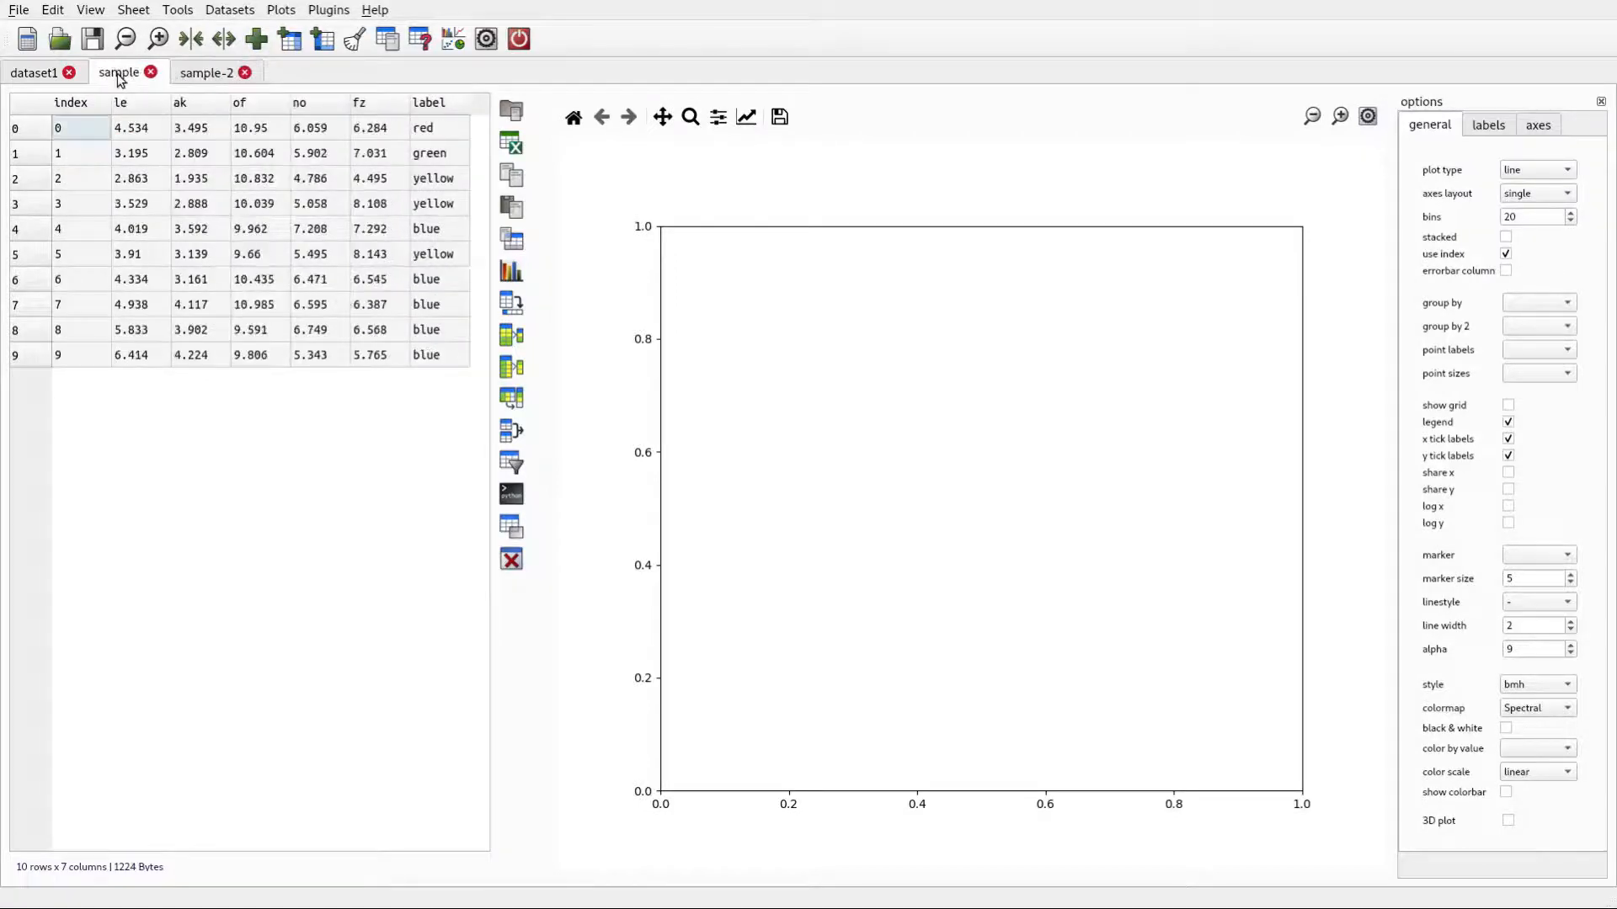
double_click(77, 136)
type("1")
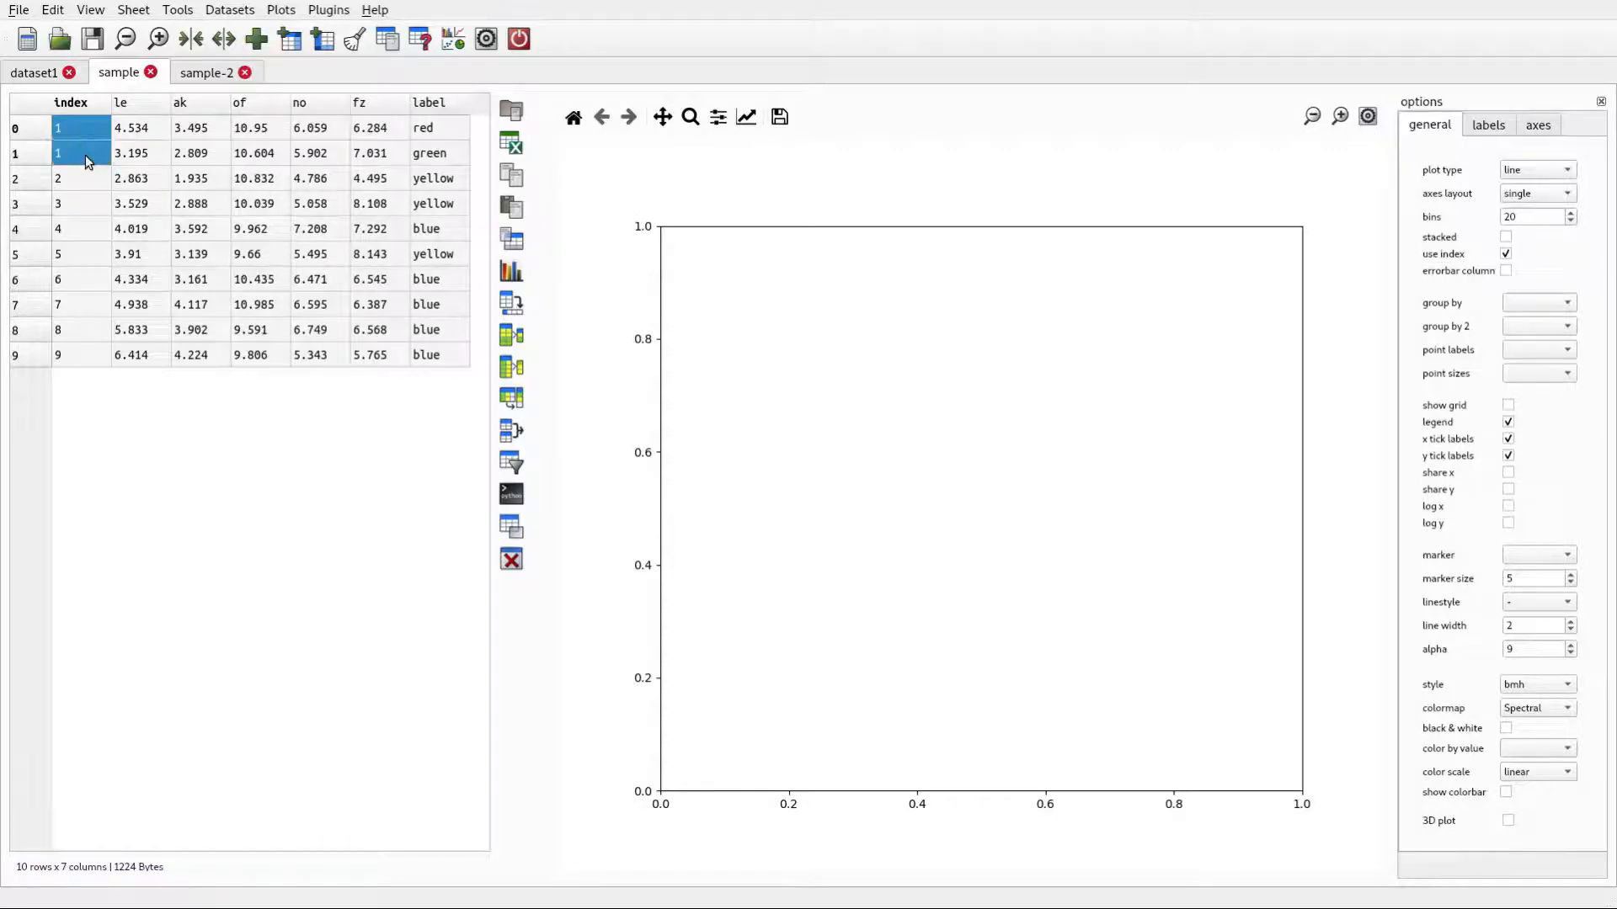
left_click(89, 135)
Start a merge of the two sheets with sample as sheet1 and sample-2 as sheet2
left_click(176, 10)
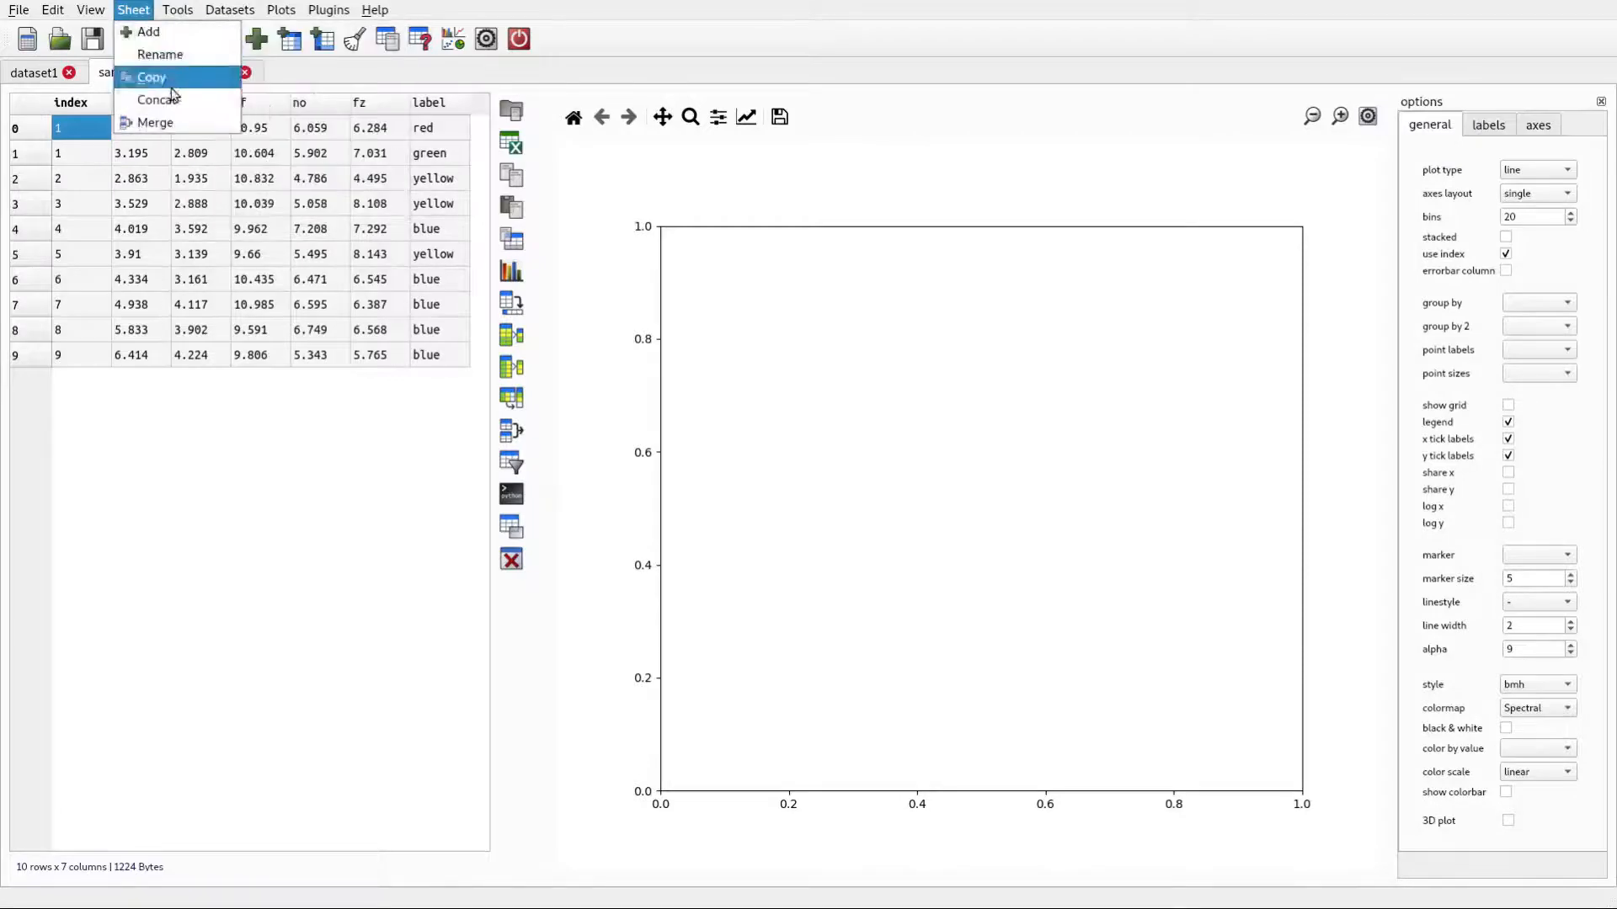
left_click(147, 119)
left_click(875, 395)
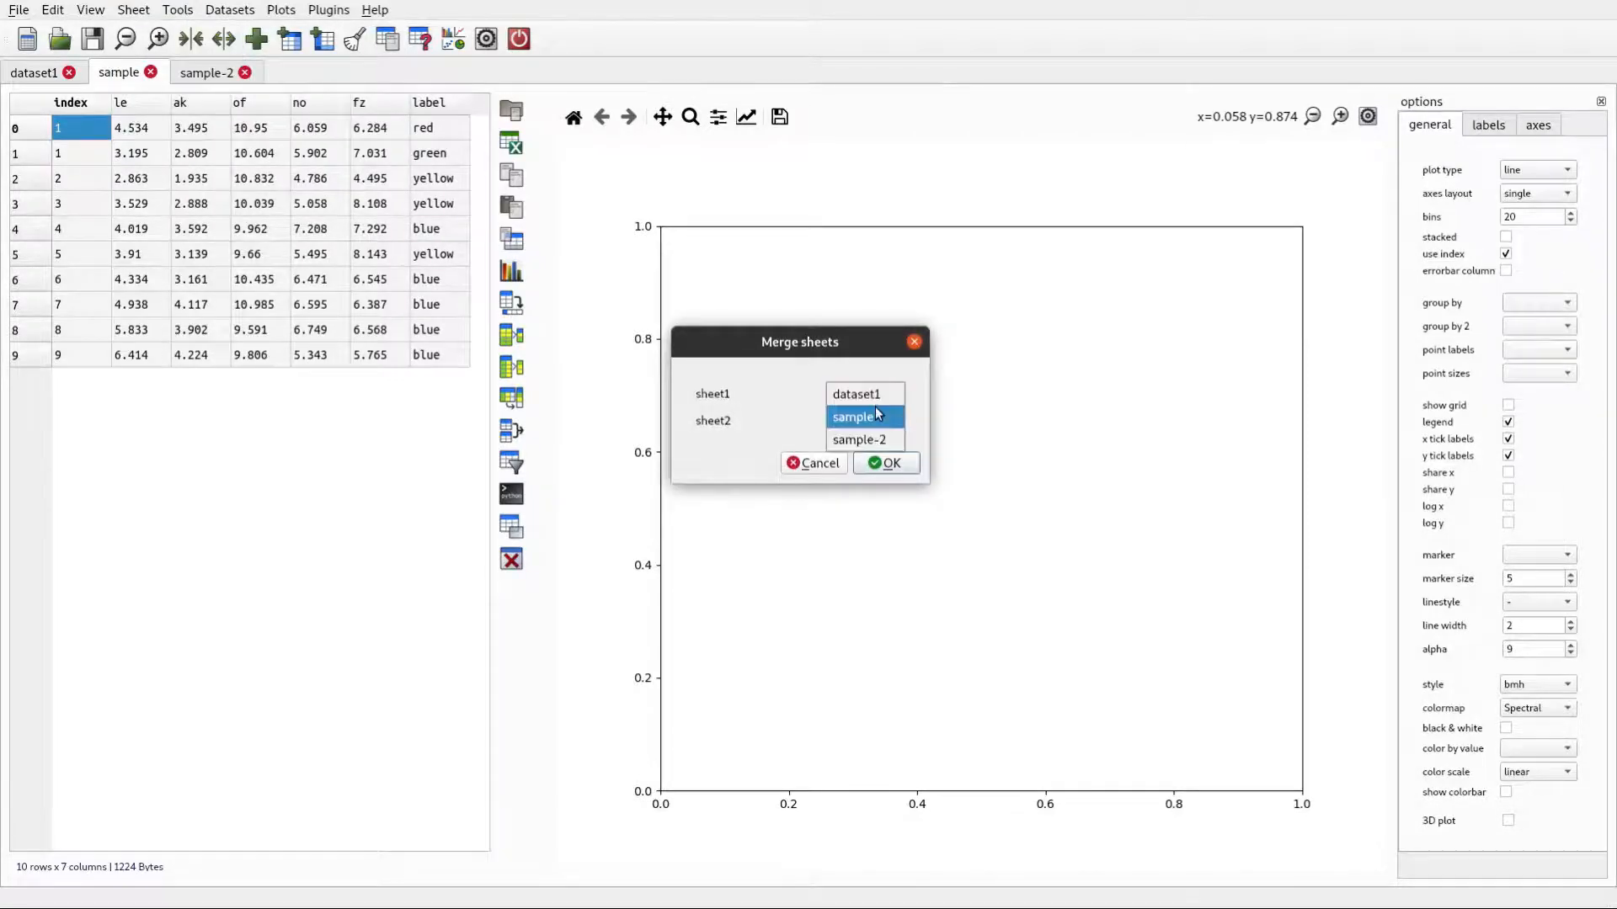
left_click(872, 426)
left_click(870, 465)
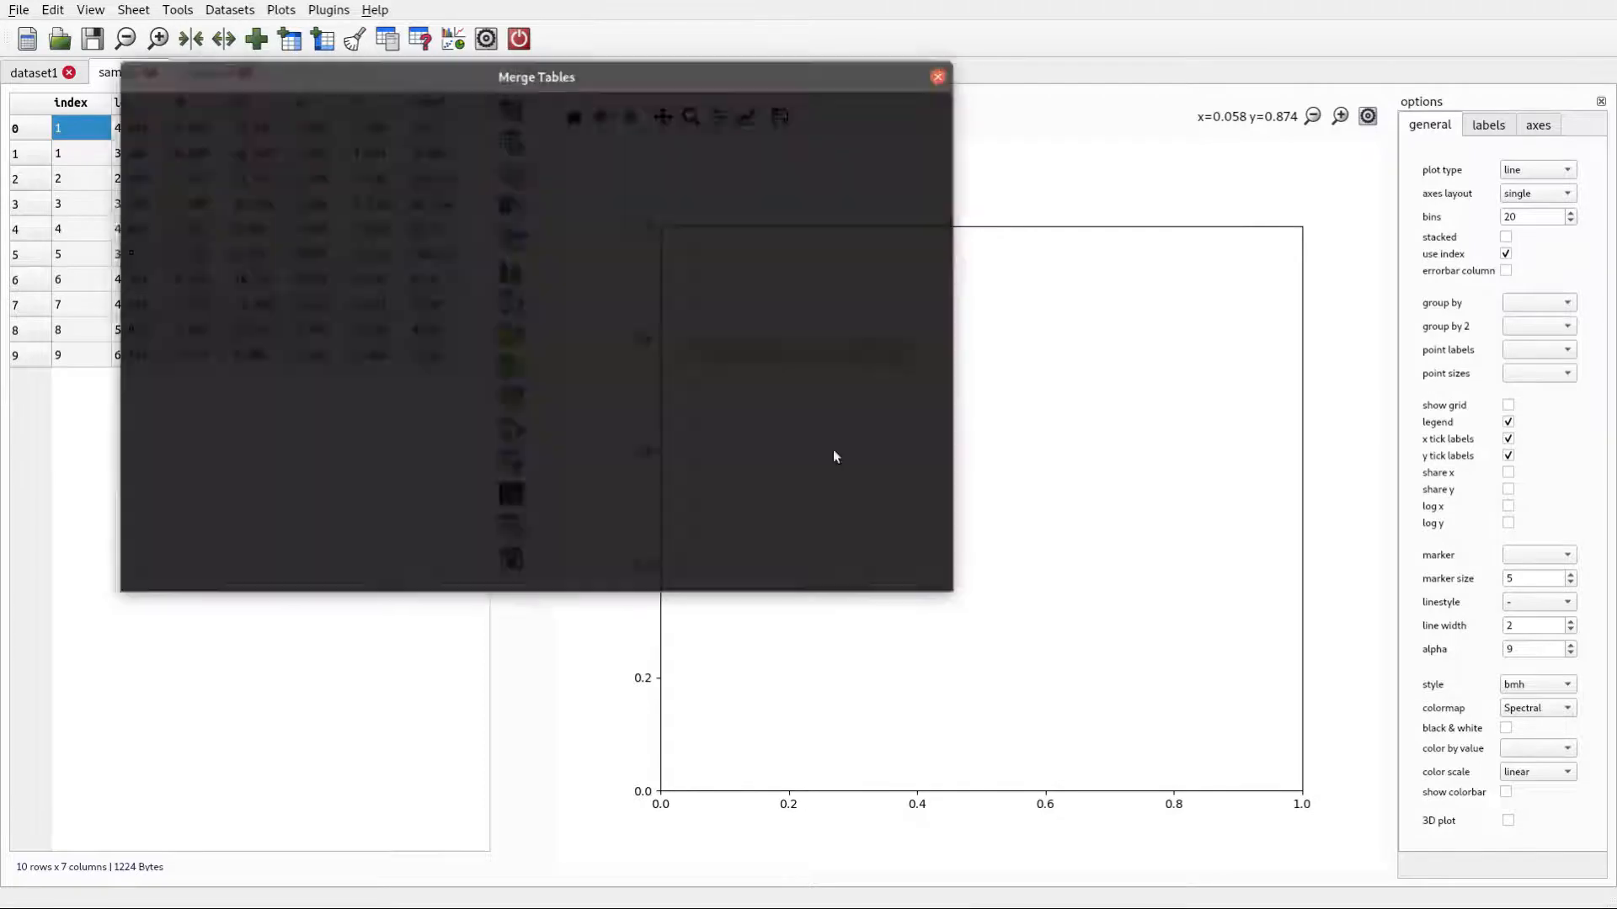
Apply an inner merge using index as the key for both tables, and widen the Merge Tables window
left_click(191, 288)
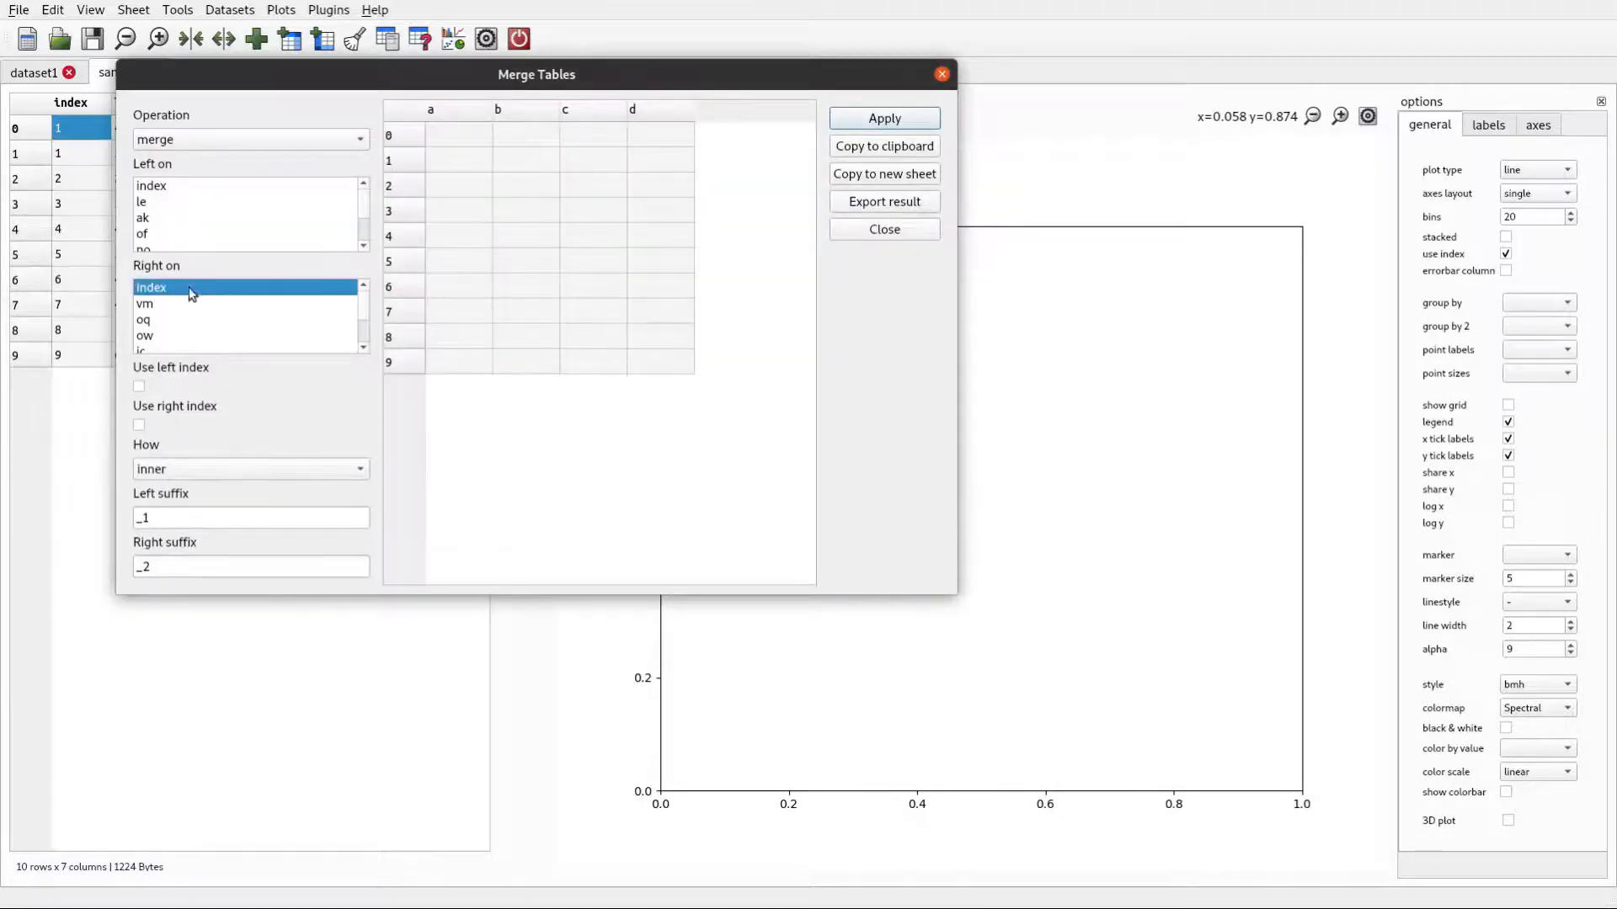
left_click(173, 188)
left_click(865, 123)
left_click_drag(789, 66, 949, 144)
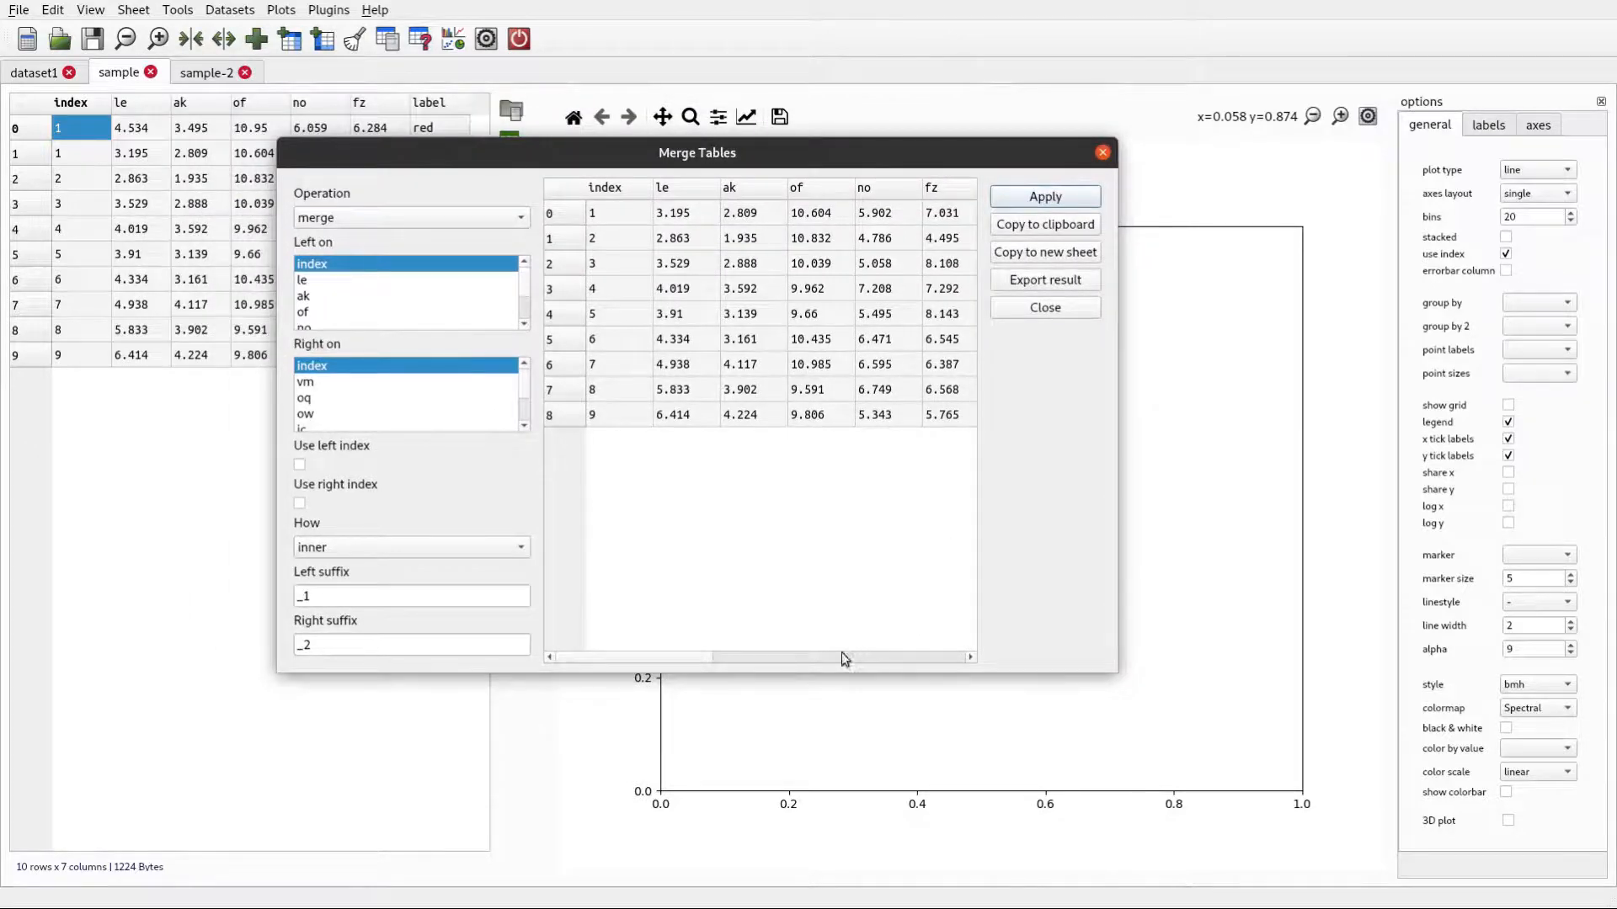
left_click_drag(1116, 608, 1289, 599)
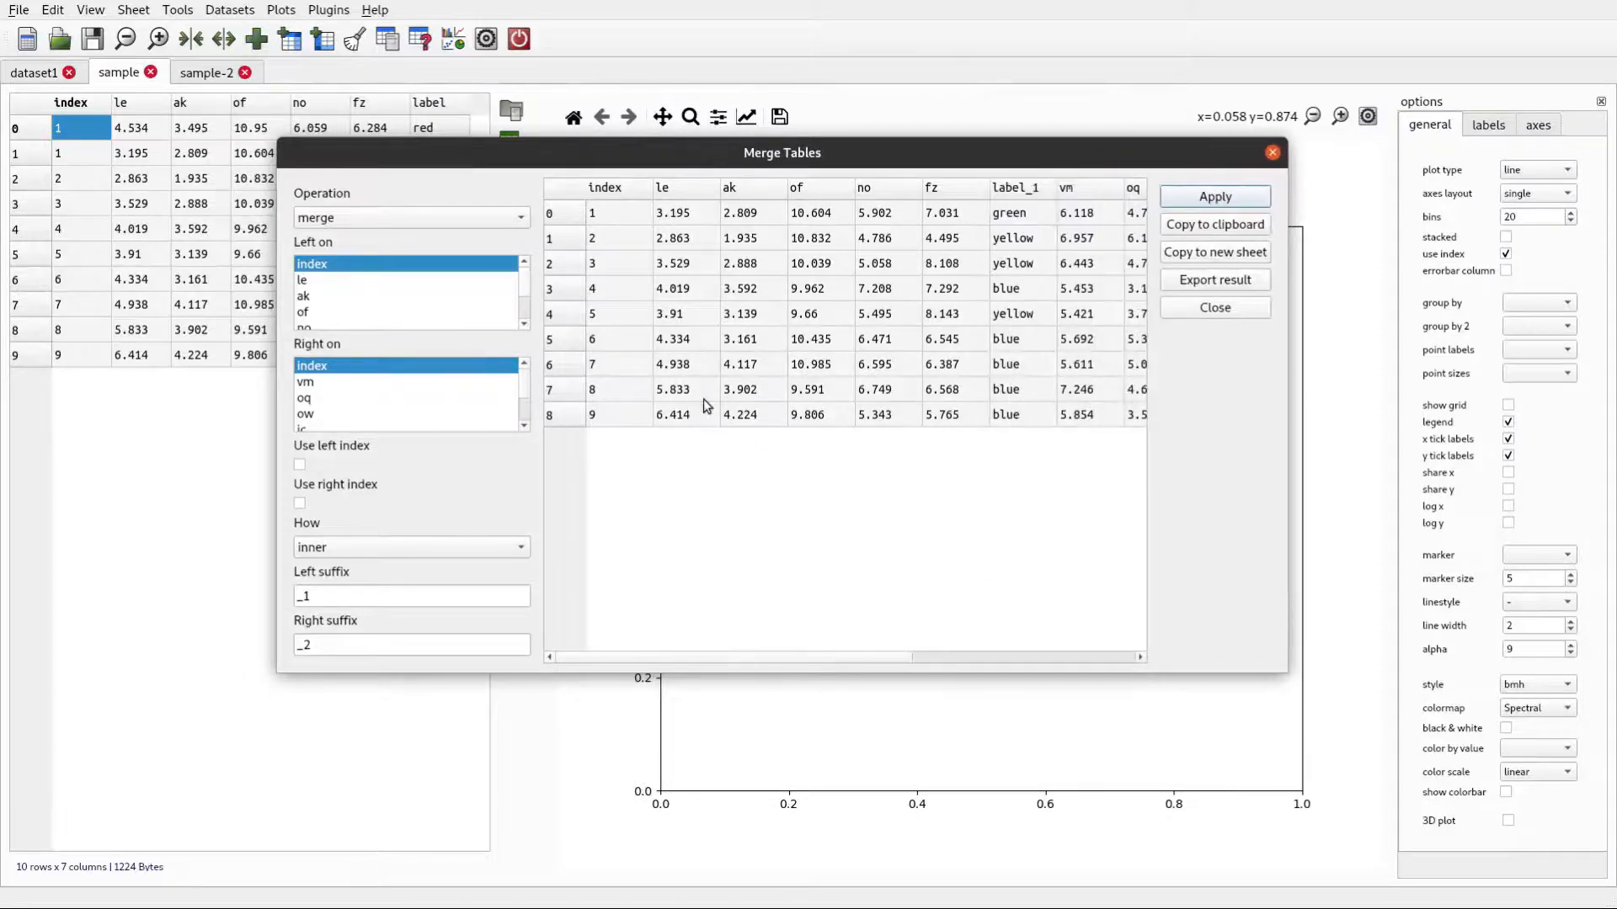
Compare the inner merge result with the index 0 and 1 rows in the sample-2 and sample sheets
left_click_drag(578, 159, 806, 193)
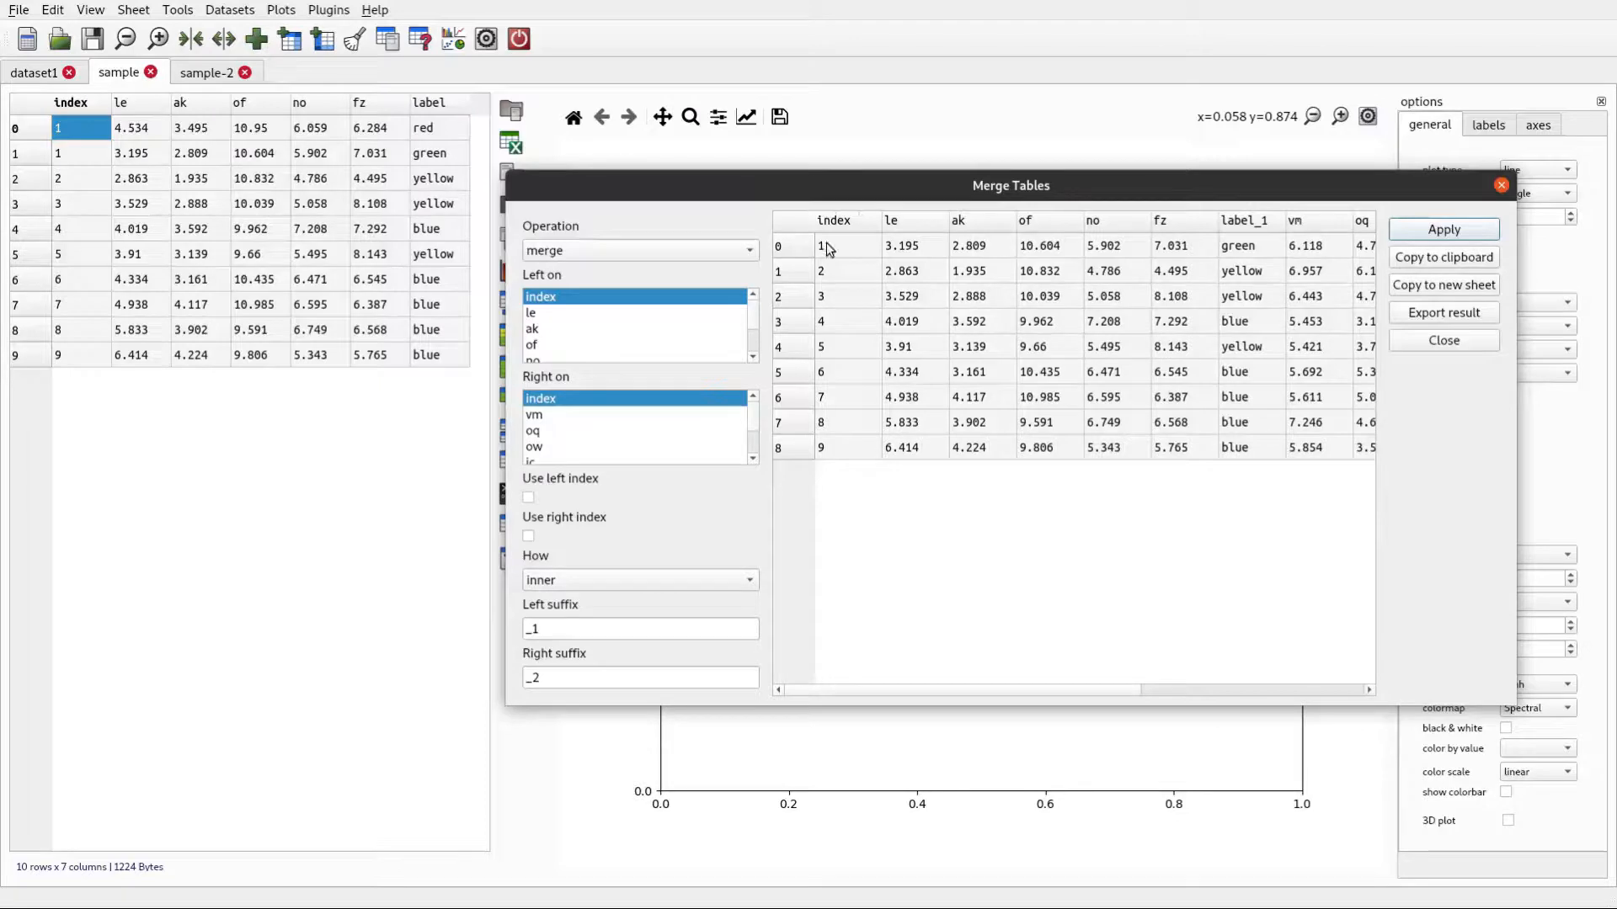
left_click(210, 75)
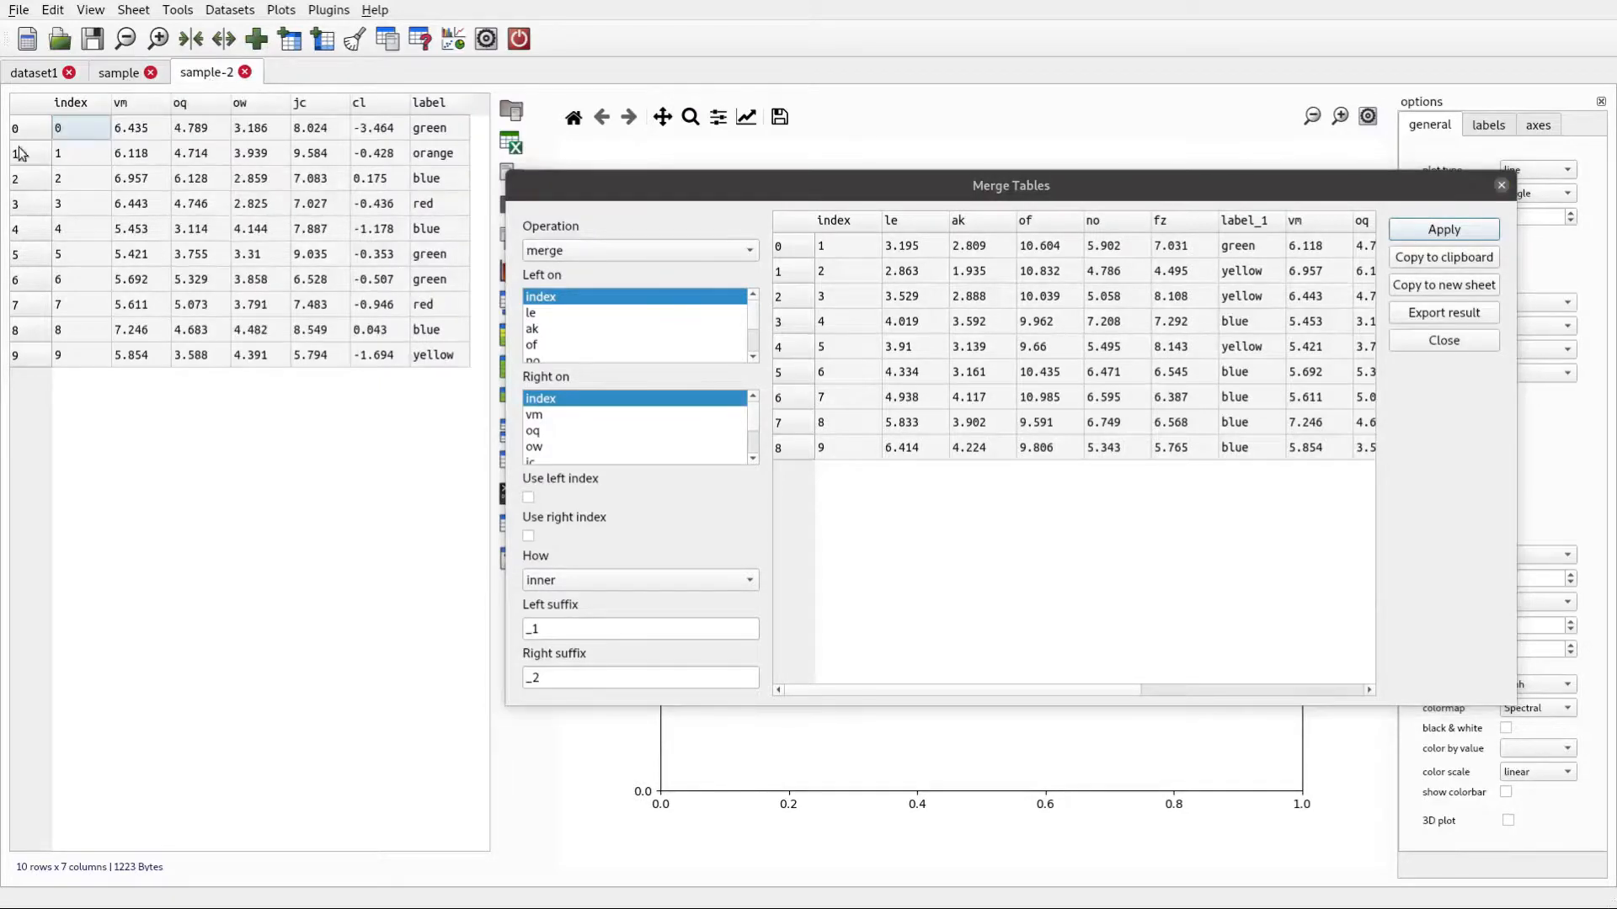
left_click(76, 152)
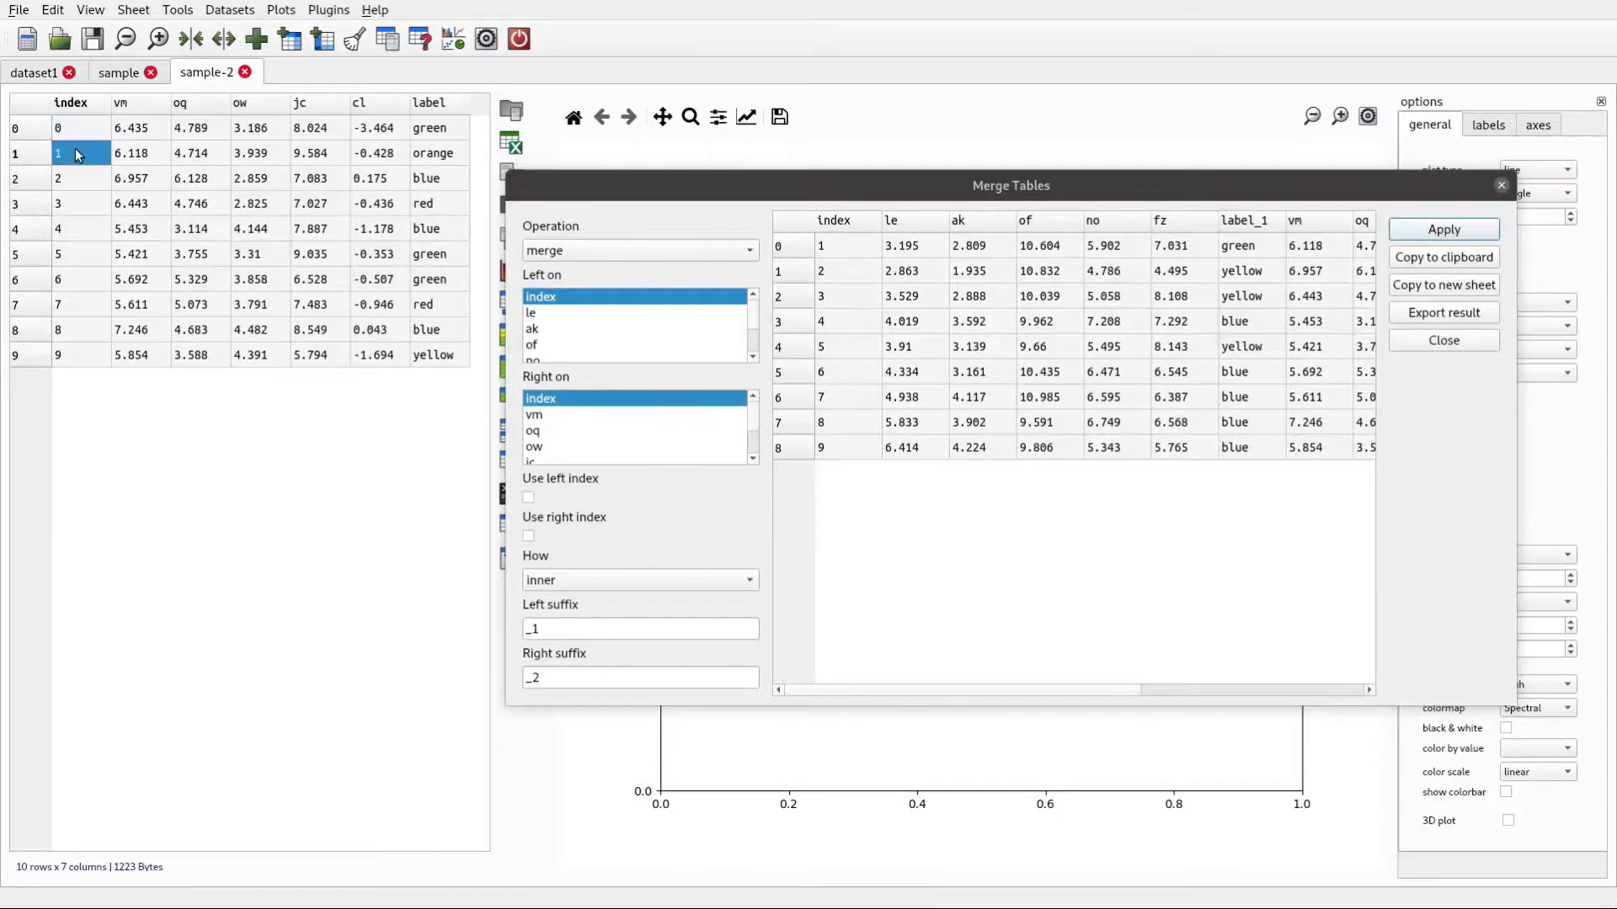
left_click(118, 74)
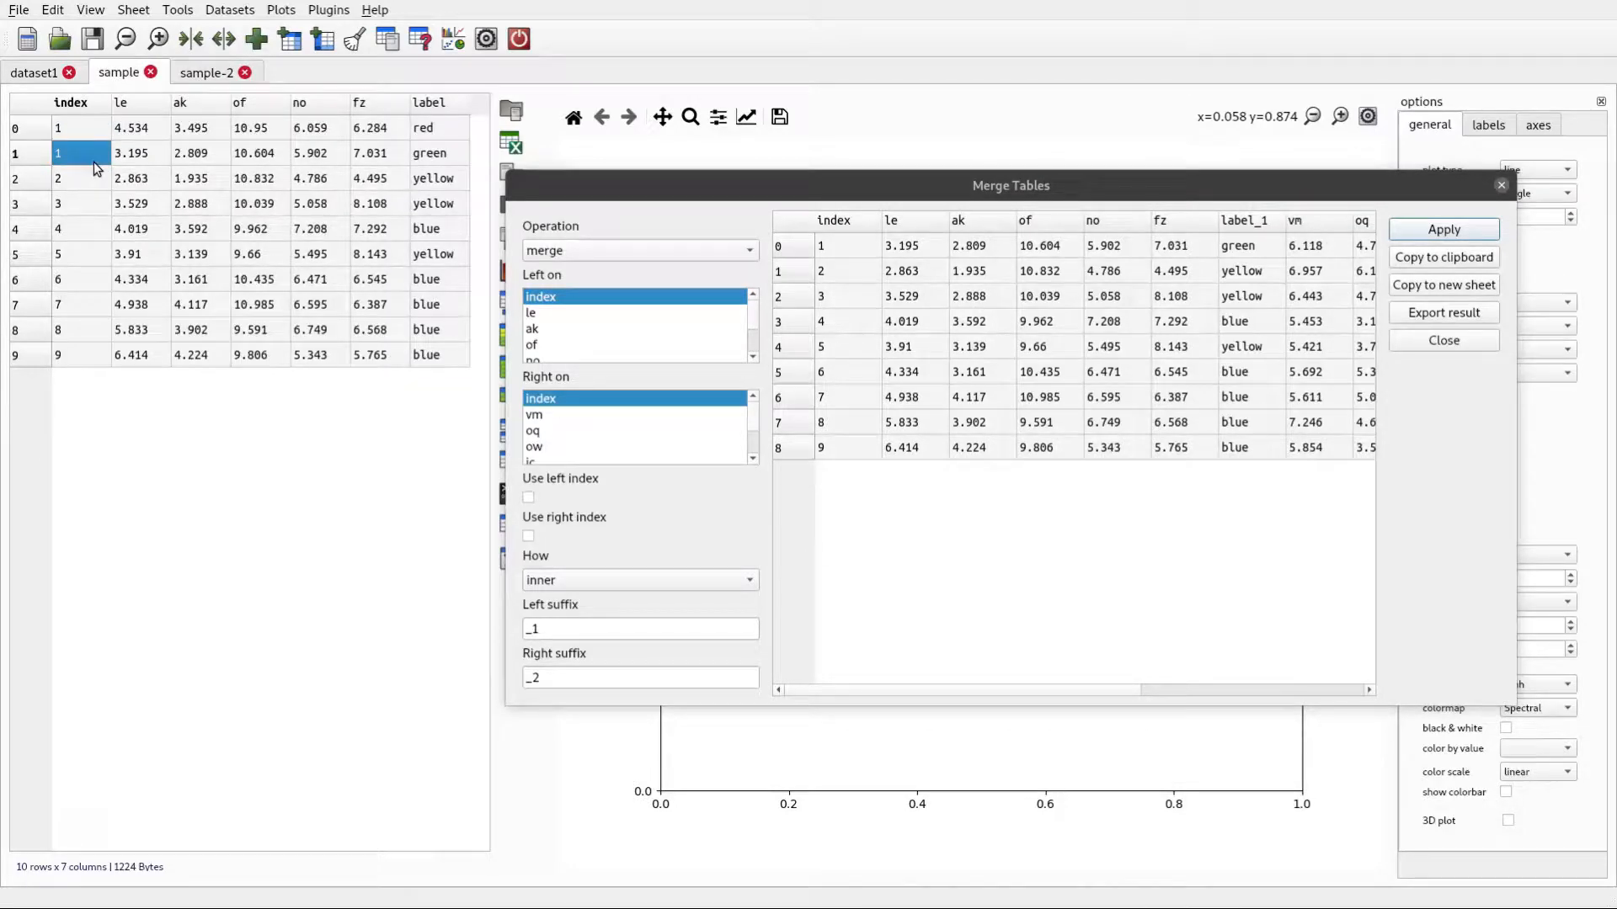
left_click(19, 156)
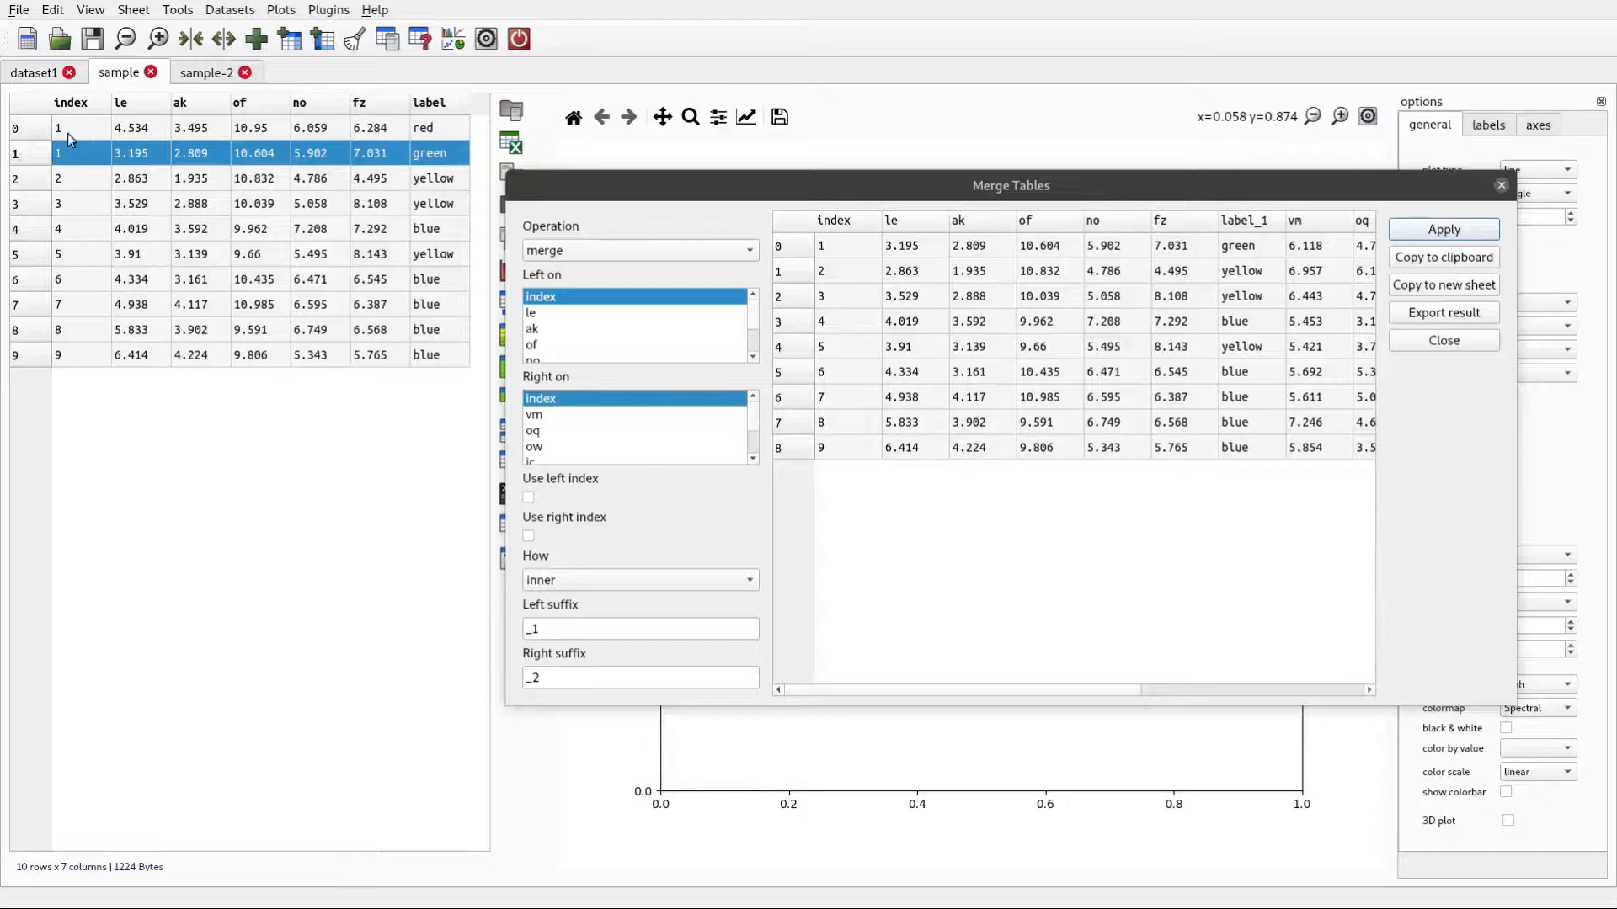
left_click(37, 129)
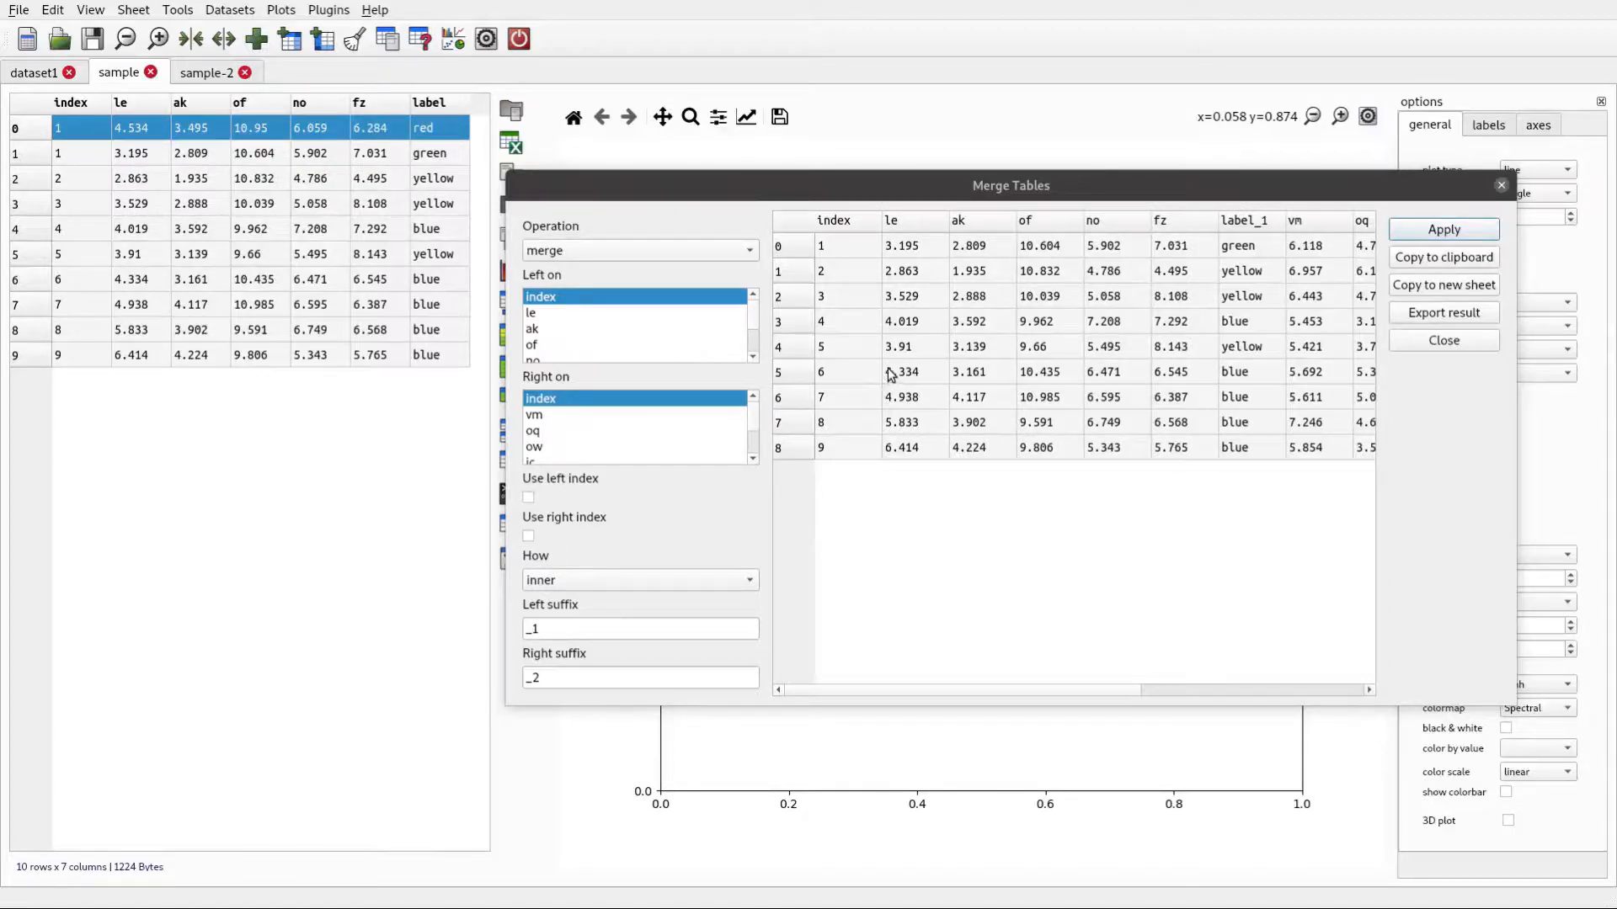
Apply the merge with the outer method and examine the unmatched last row across all columns
left_click(640, 580)
left_click(638, 599)
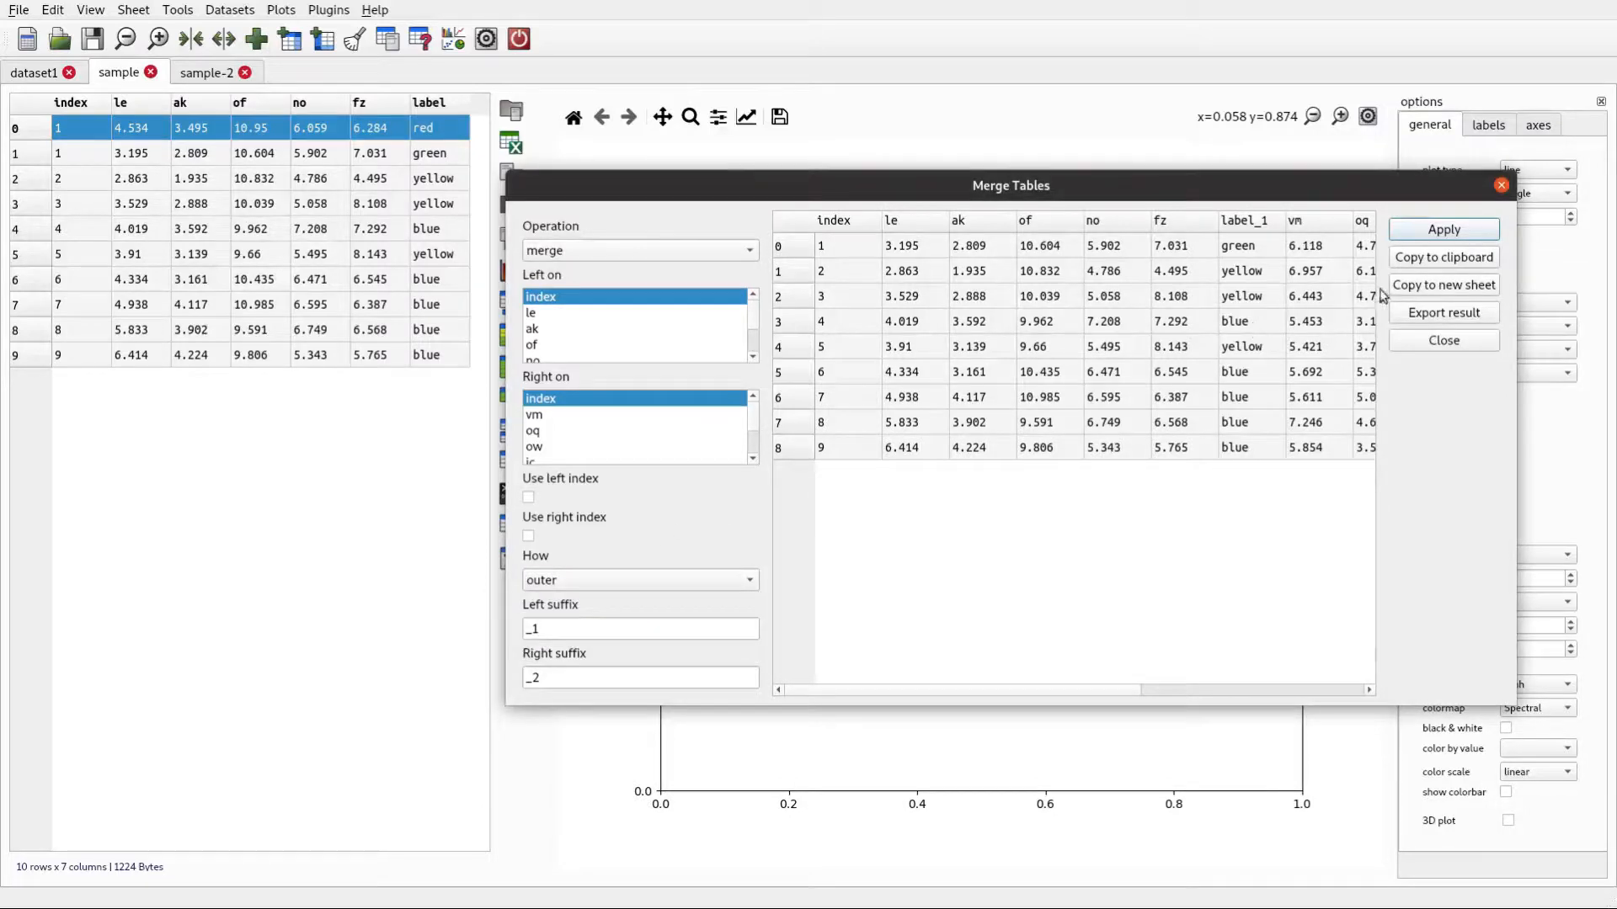
left_click(1432, 242)
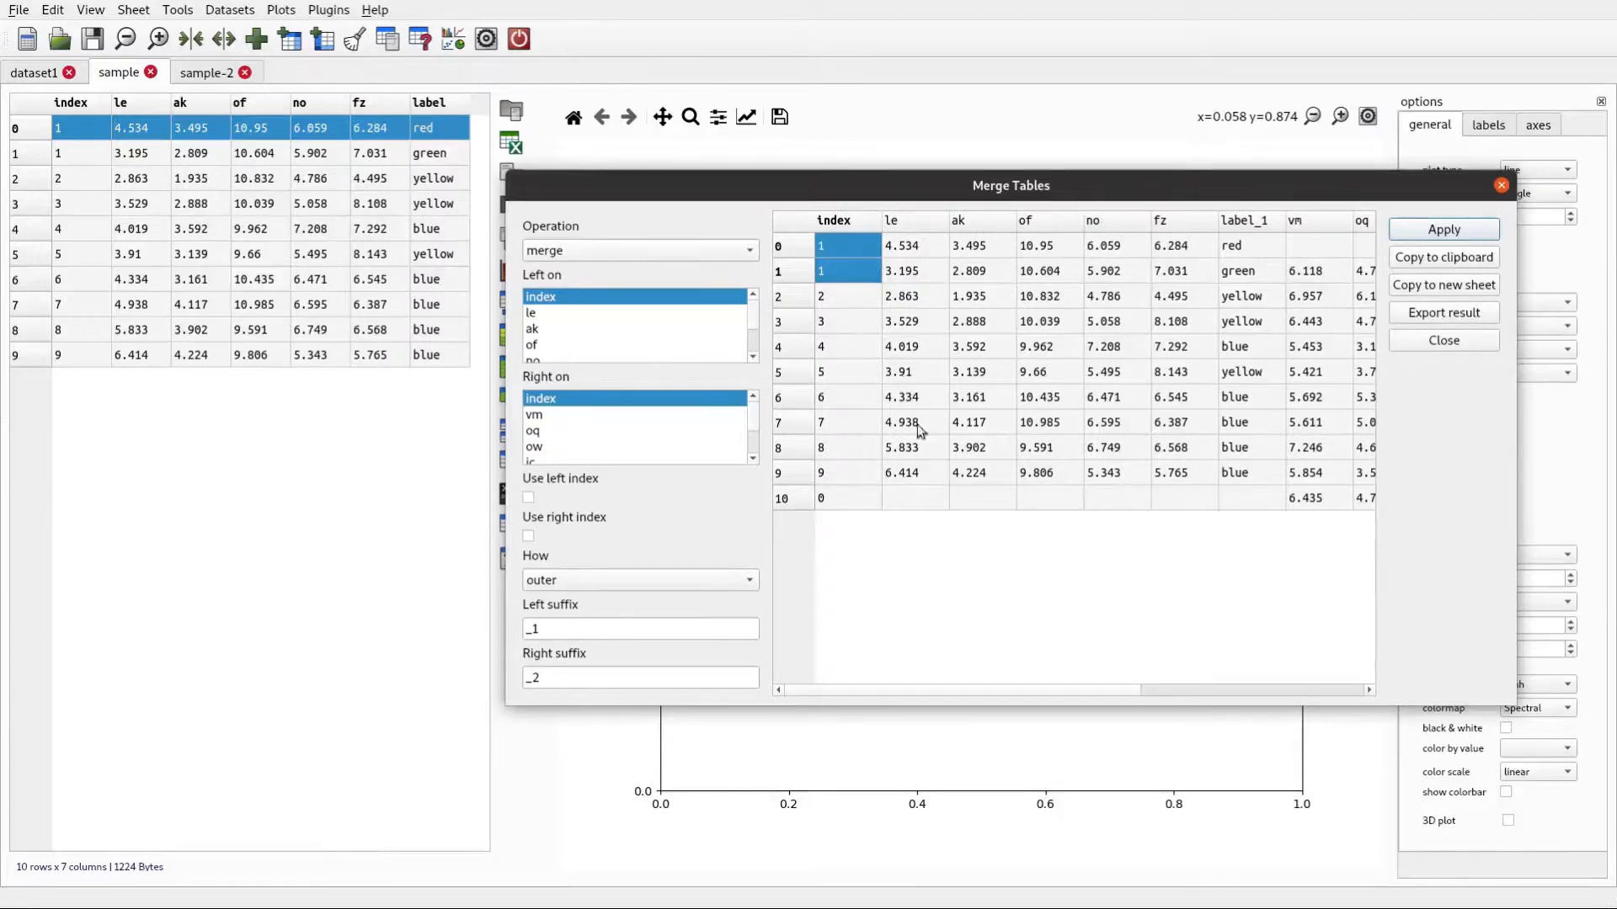
left_click(786, 502)
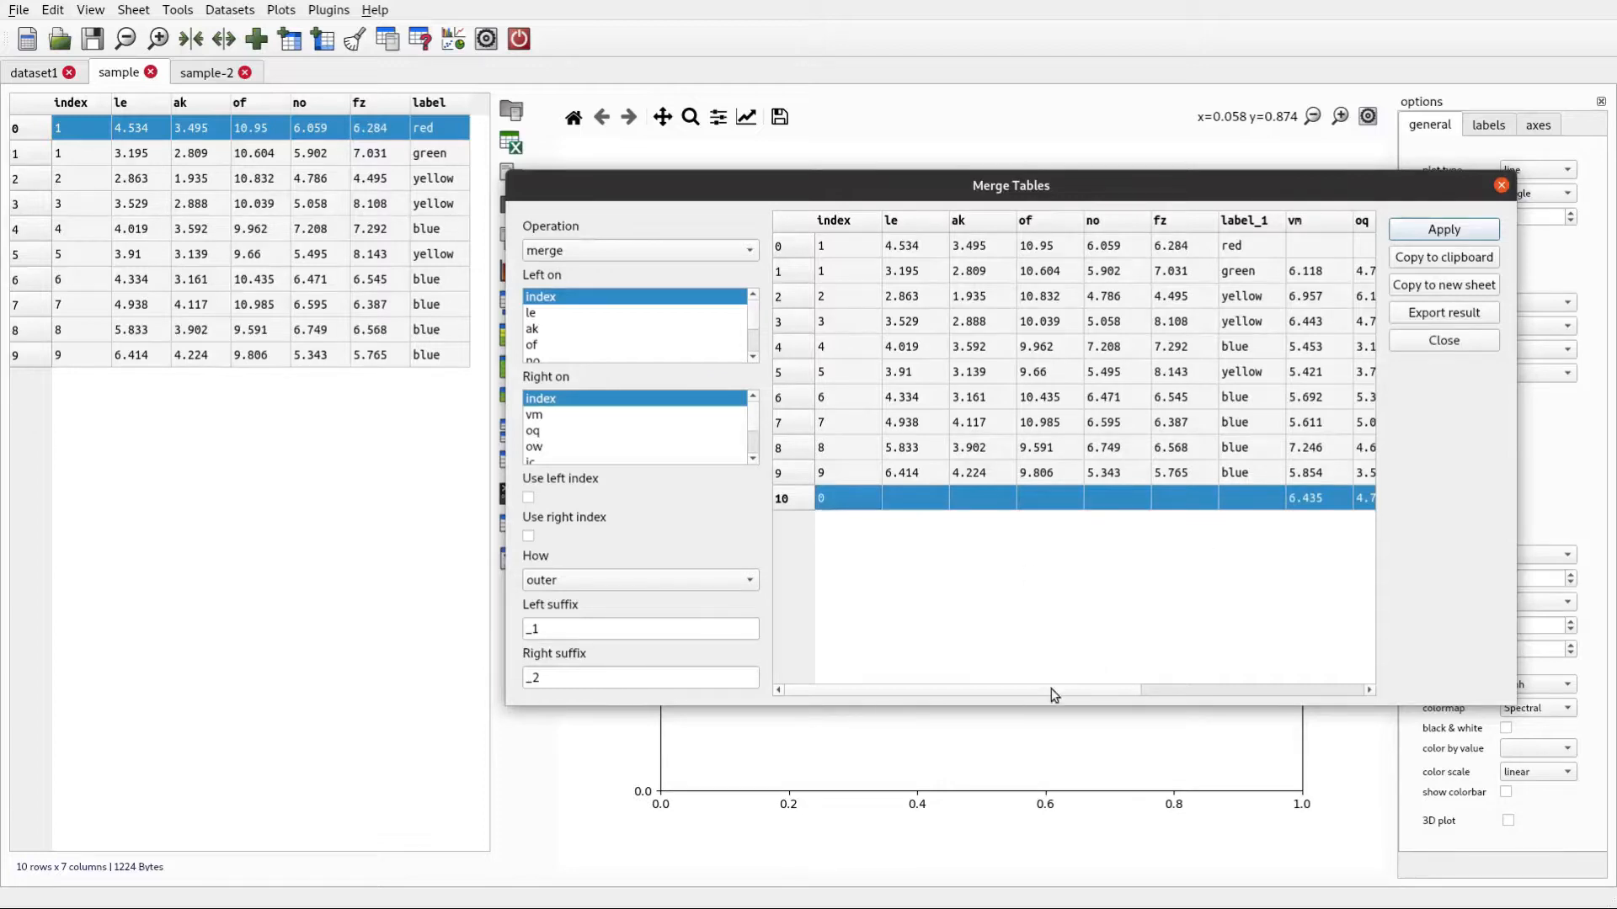
left_click_drag(1053, 693, 1259, 534)
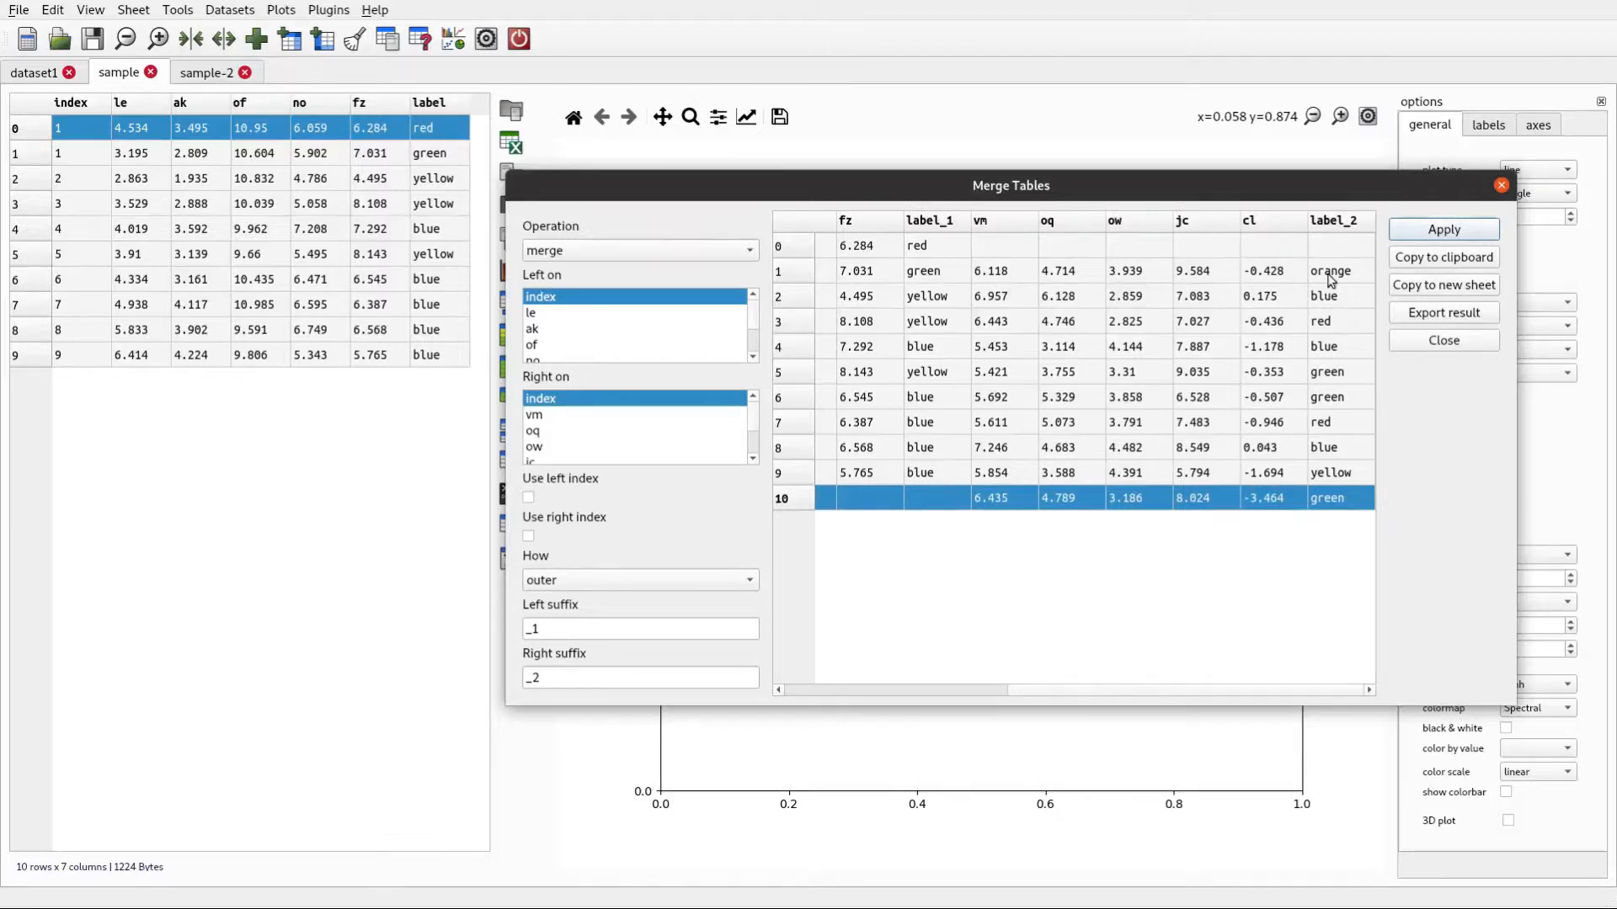
left_click_drag(1053, 694, 771, 719)
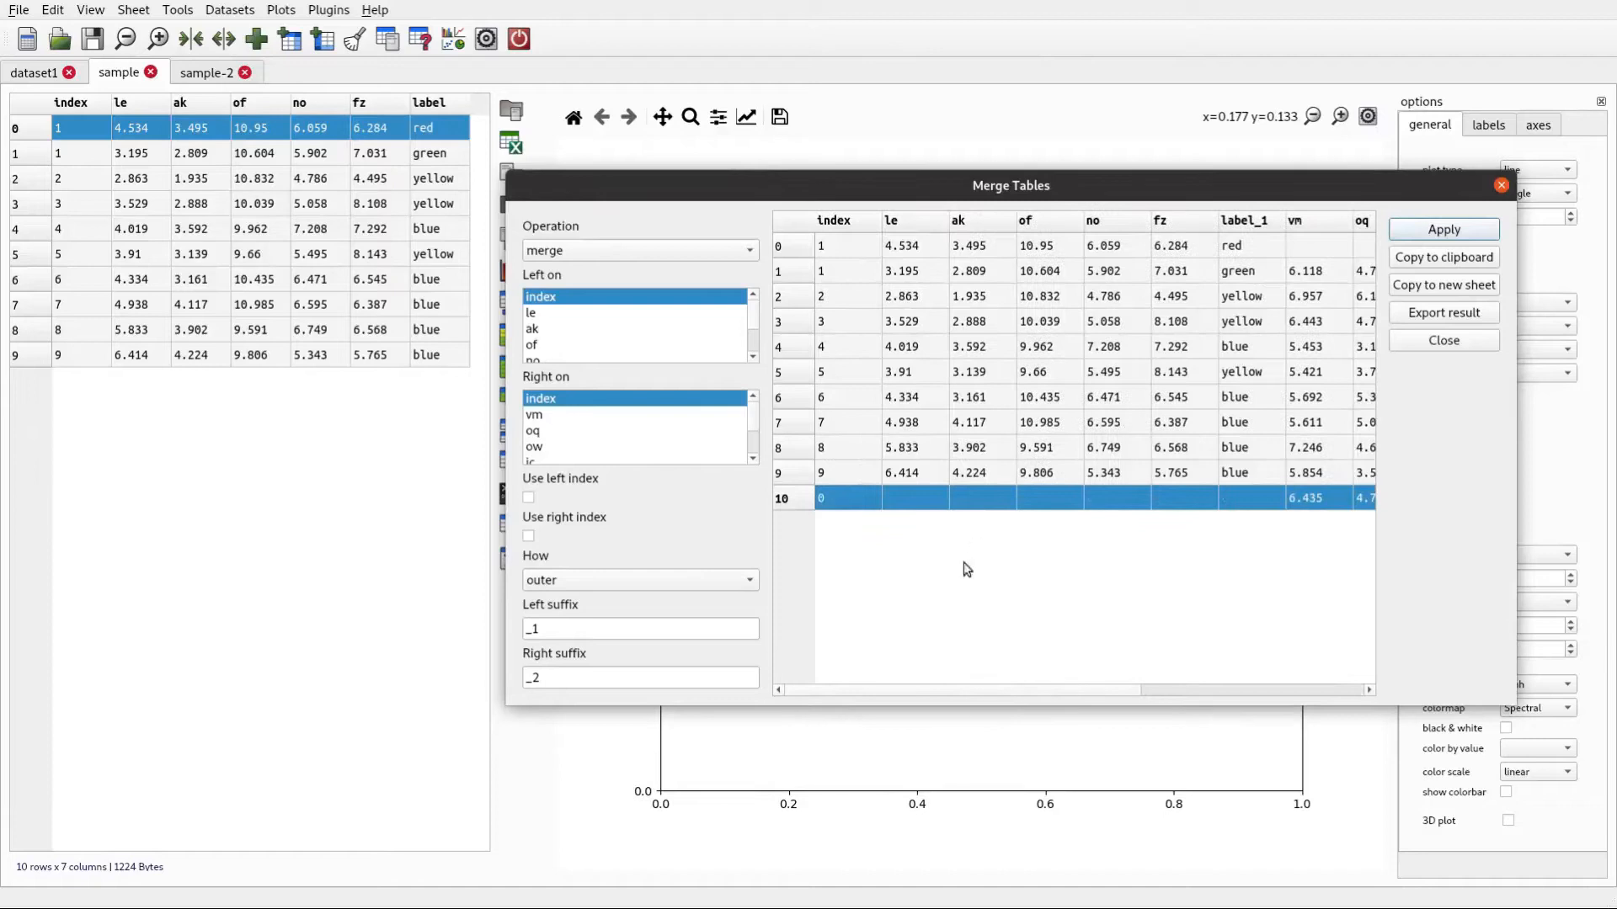
Change the merge method to left and apply it
left_click(698, 579)
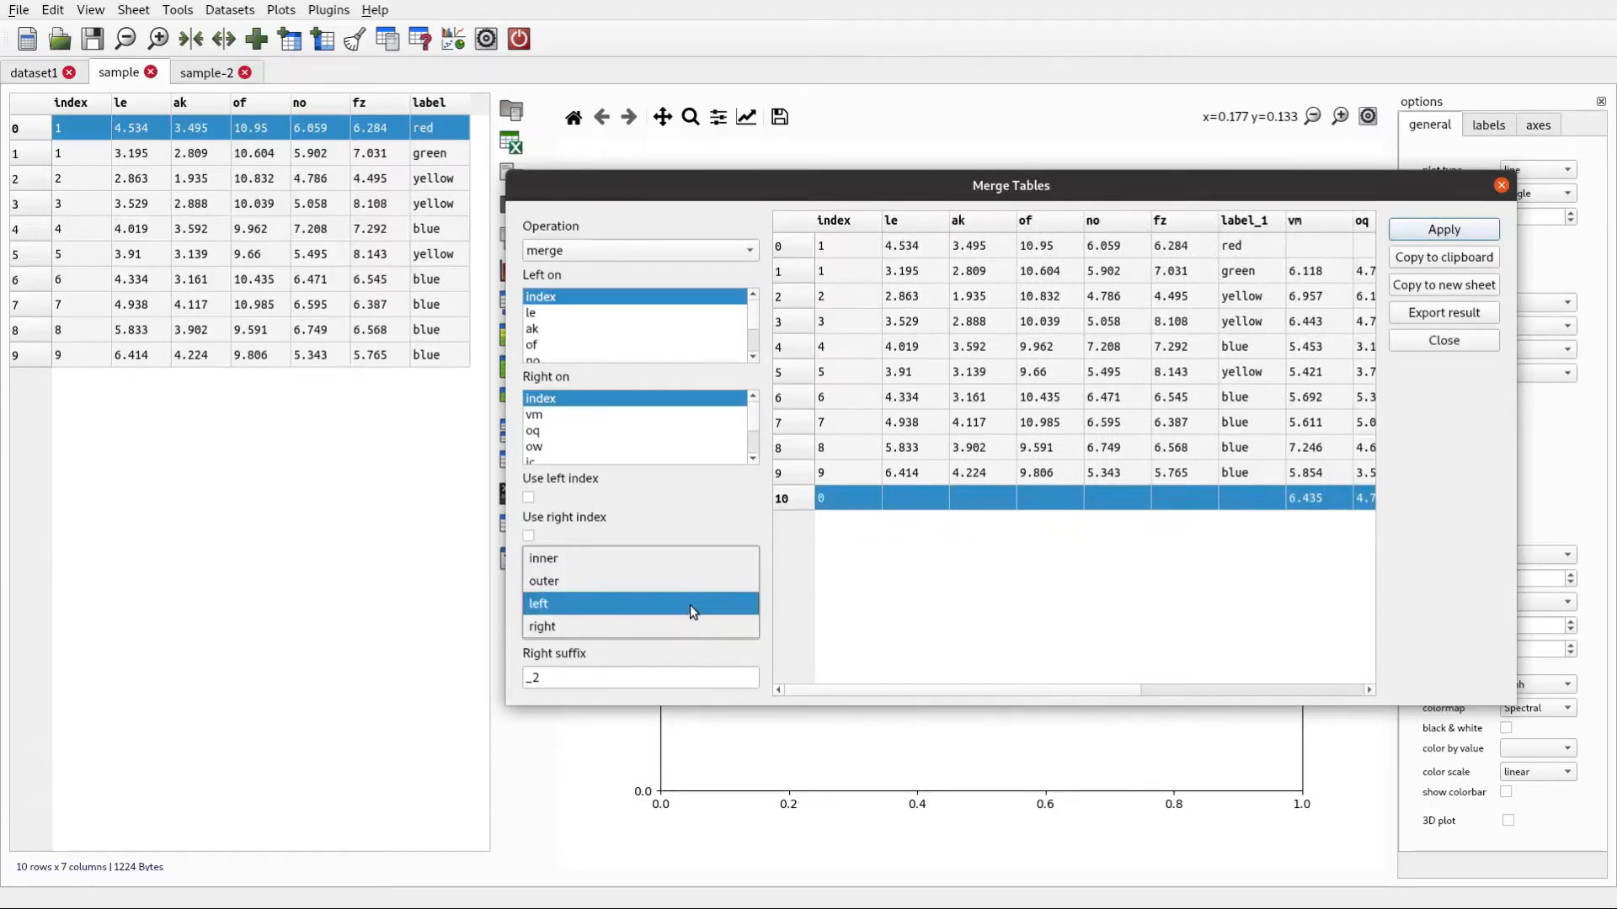
left_click(689, 605)
left_click(1429, 234)
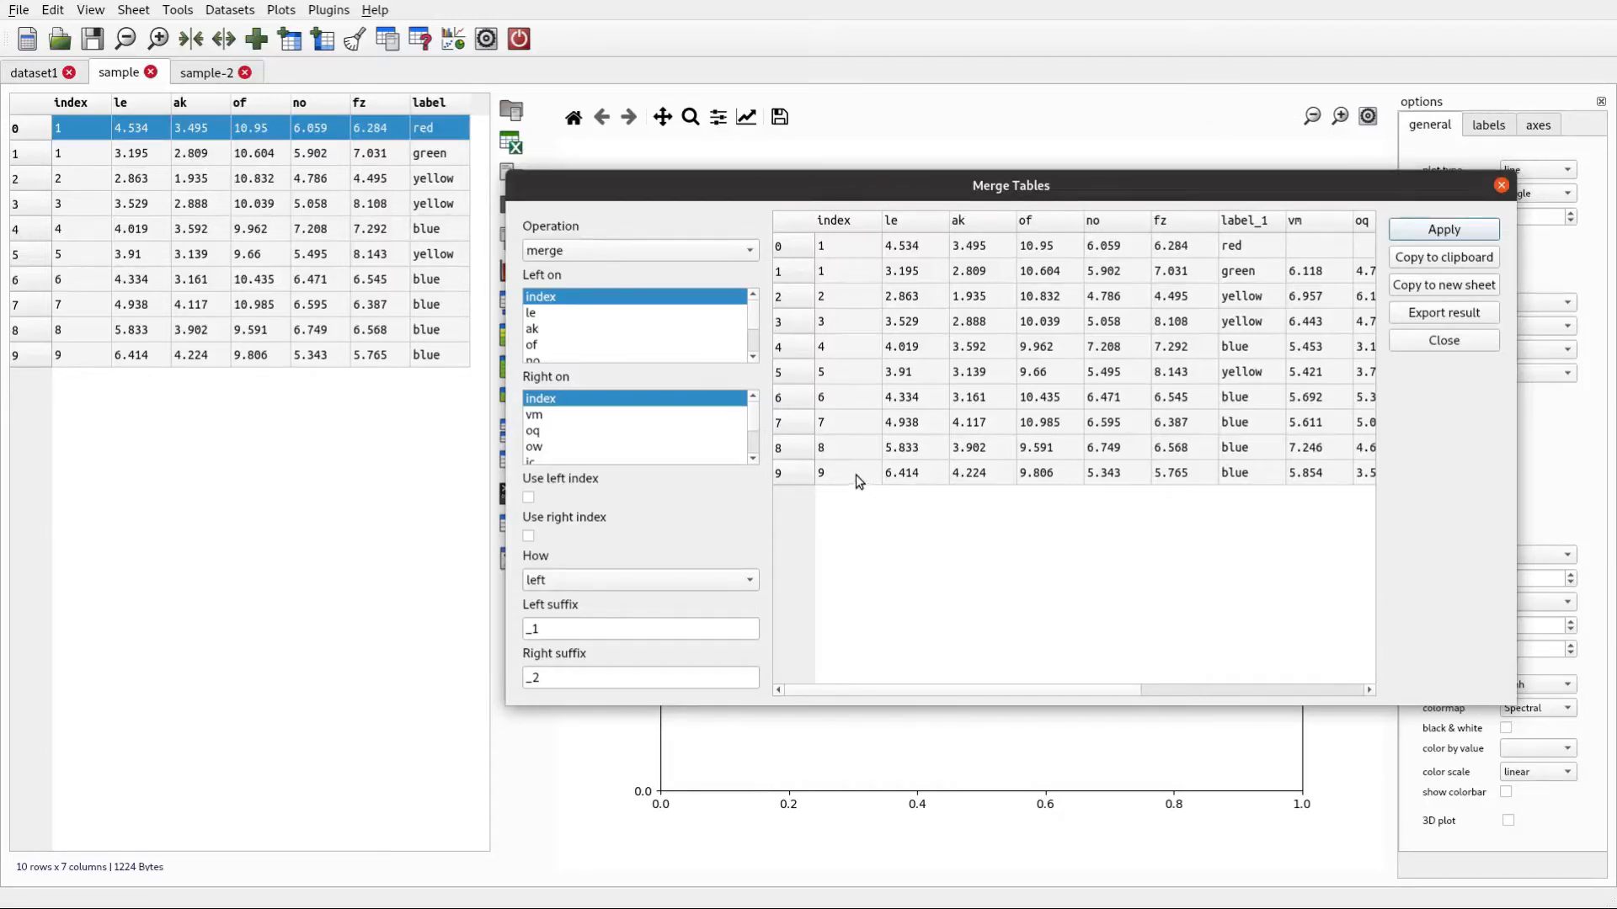
Switch the merge method to right and apply it to the two tables
left_click(630, 581)
left_click(625, 601)
left_click(1407, 235)
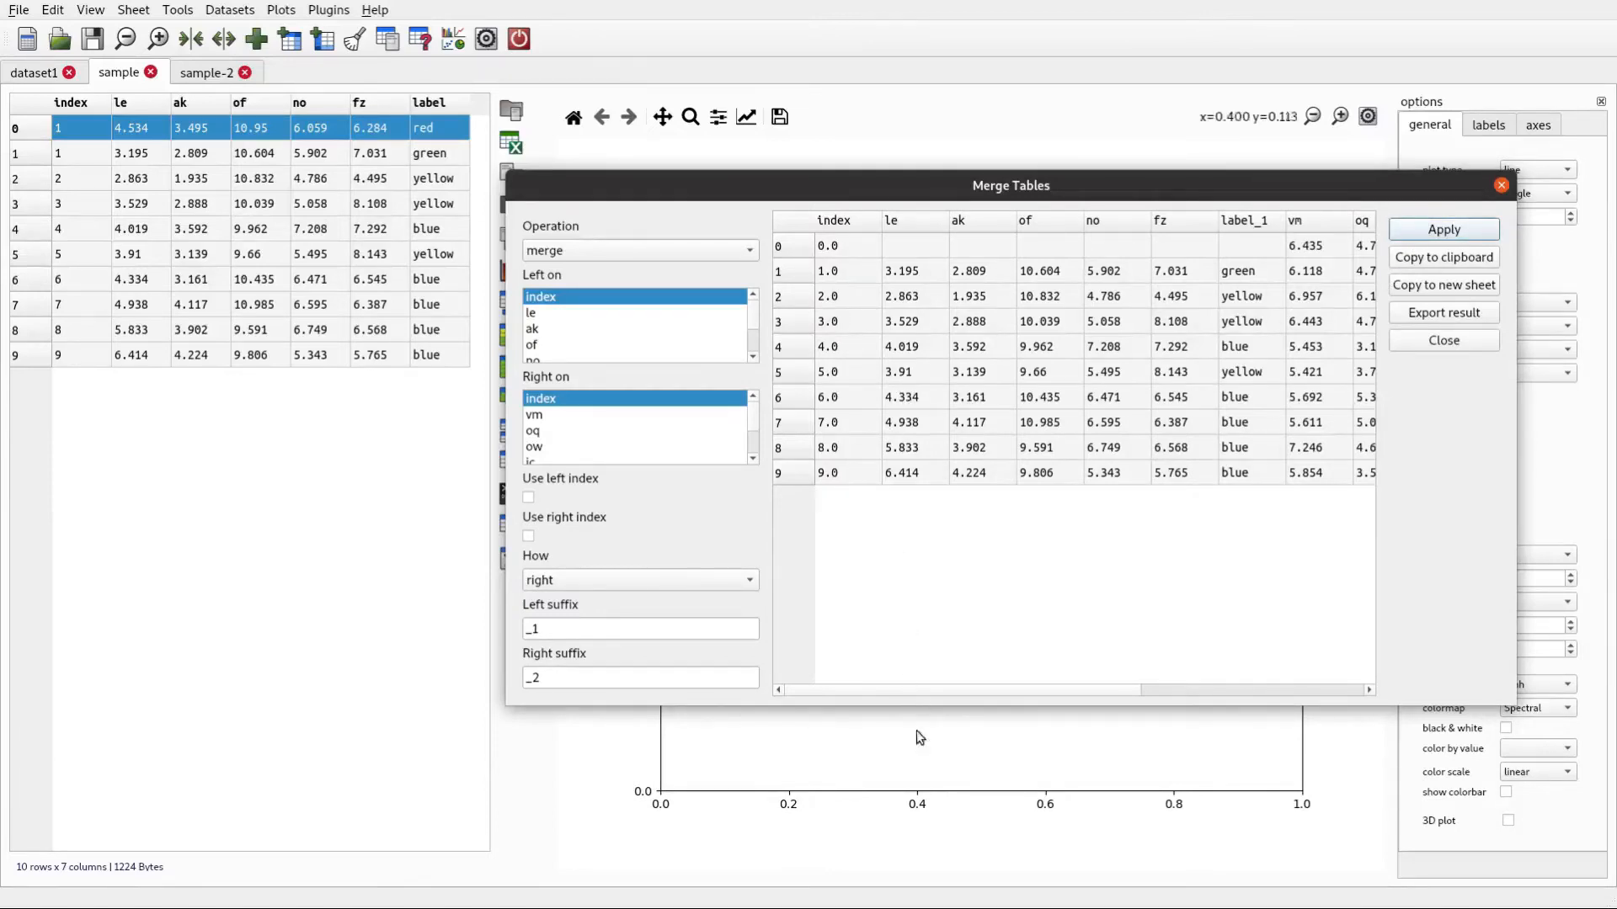